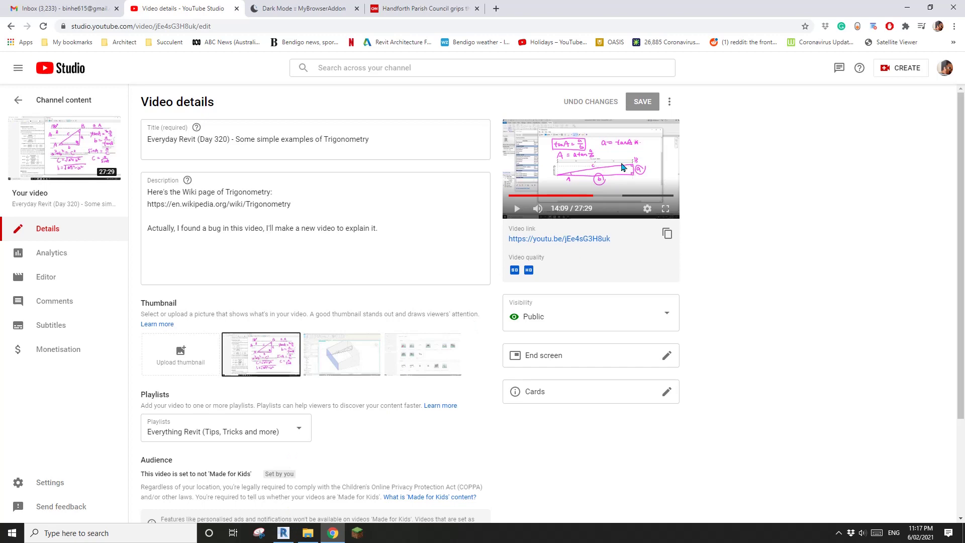
Step: Switch to Revit and create a new family from the Metric Structural Trusses.rft template
left_click(283, 535)
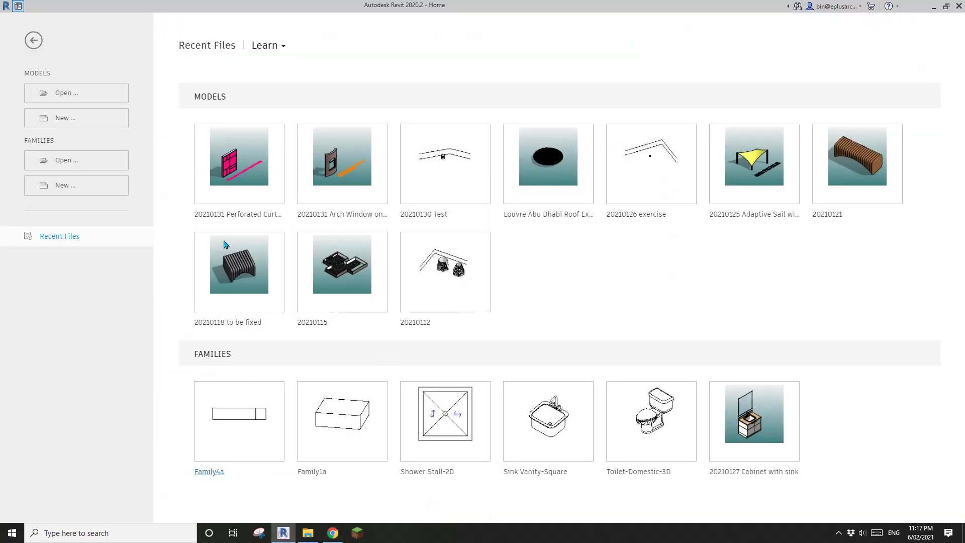
left_click(66, 185)
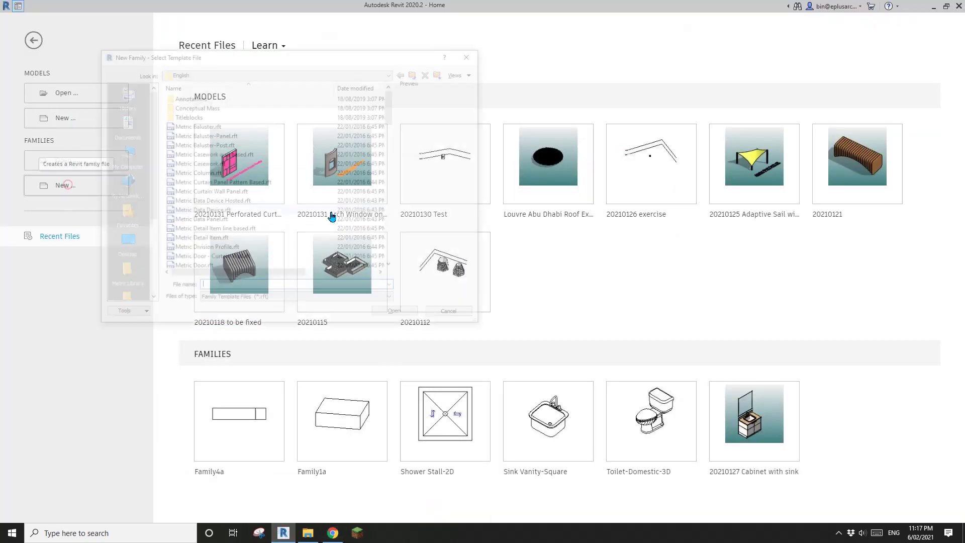
left_click(395, 197)
scroll(395, 207, "down", 10)
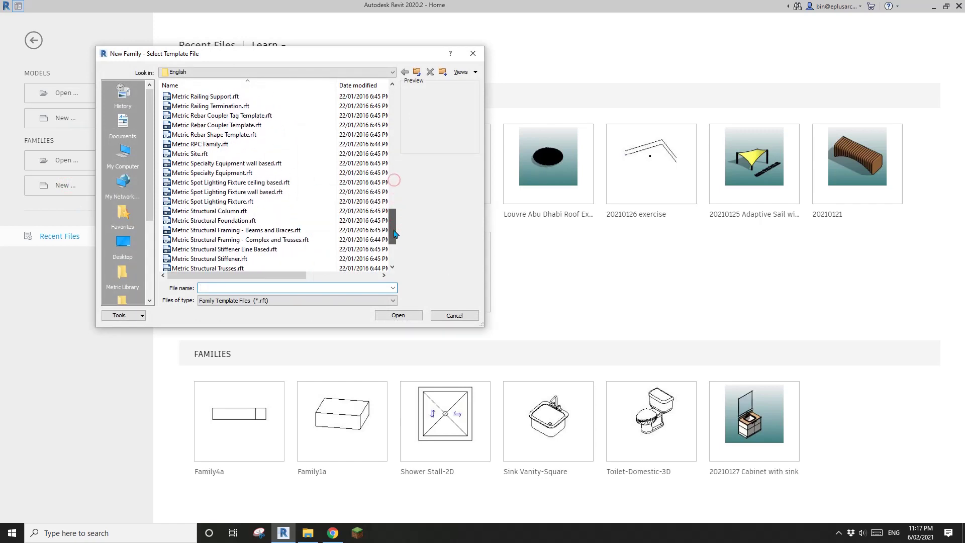
left_click(227, 211)
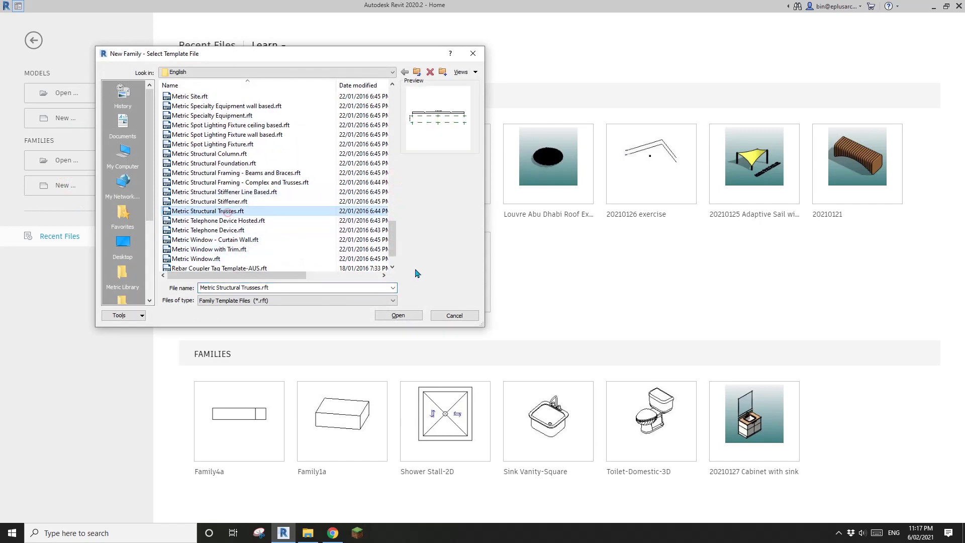
left_click(401, 316)
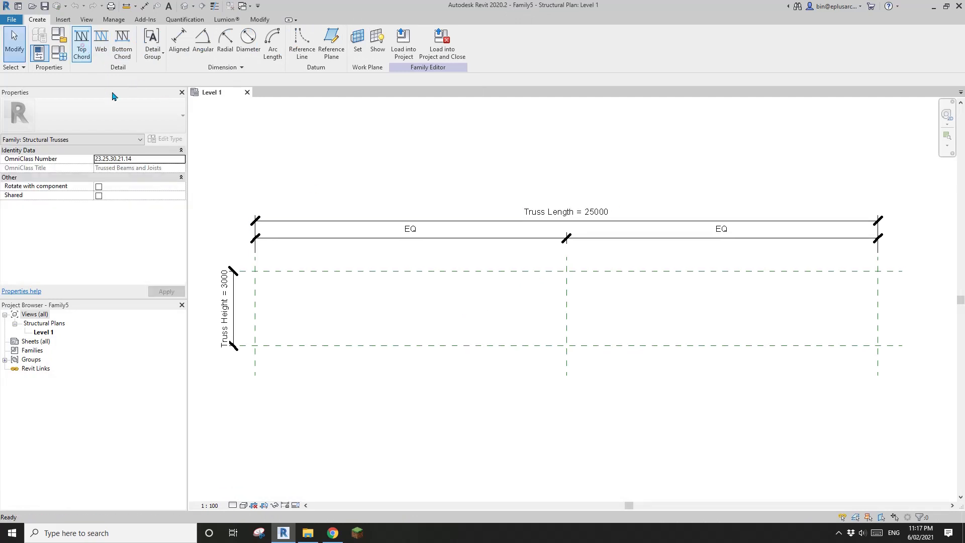
Step: Draw a top chord line rising at about 19° from the lower-left reference plane intersection, stopping short of the right reference plane
left_click(82, 44)
left_click(255, 346)
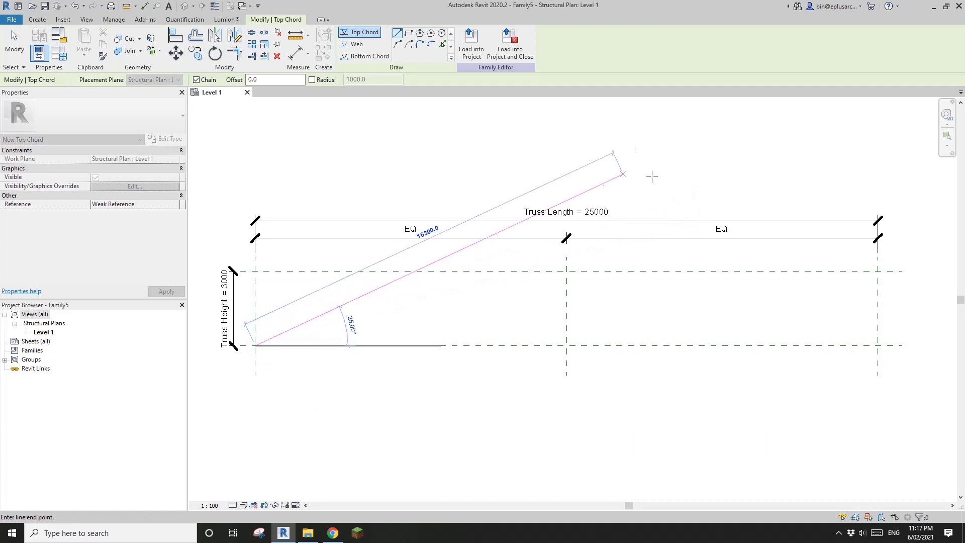
left_click(758, 171)
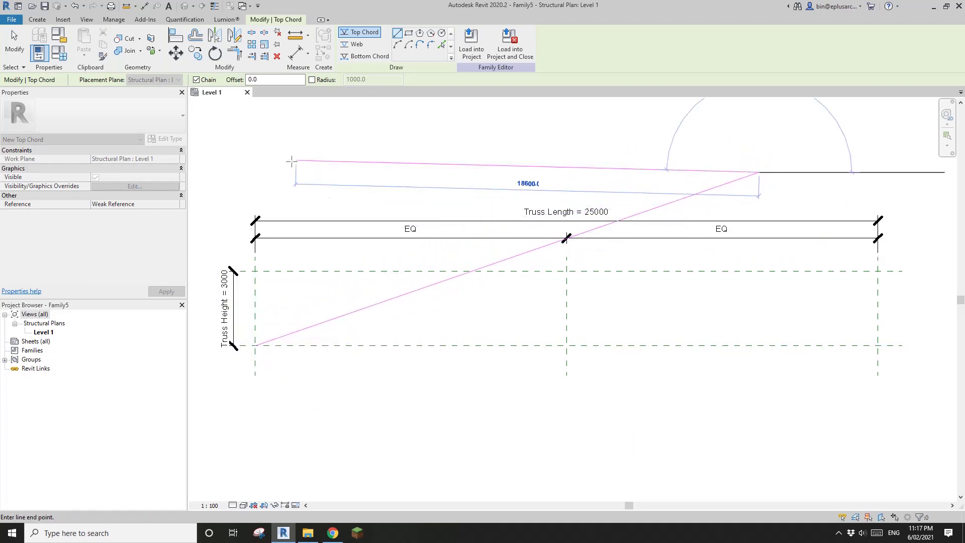
key("Escape")
key("Escape")
Step: Draw a horizontal bottom chord along the bottom reference plane, from the left reference plane to the right one
left_click(37, 20)
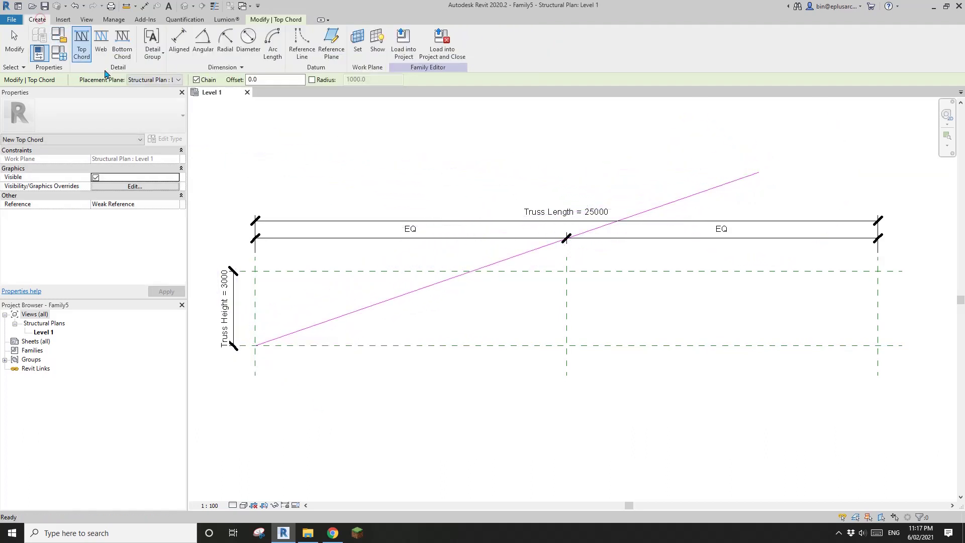
left_click(122, 46)
left_click(255, 346)
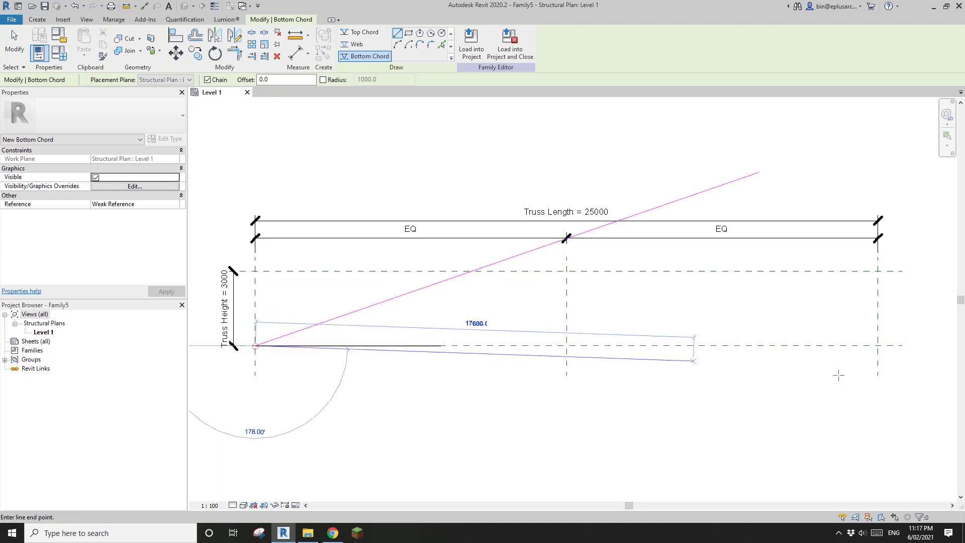
left_click(878, 346)
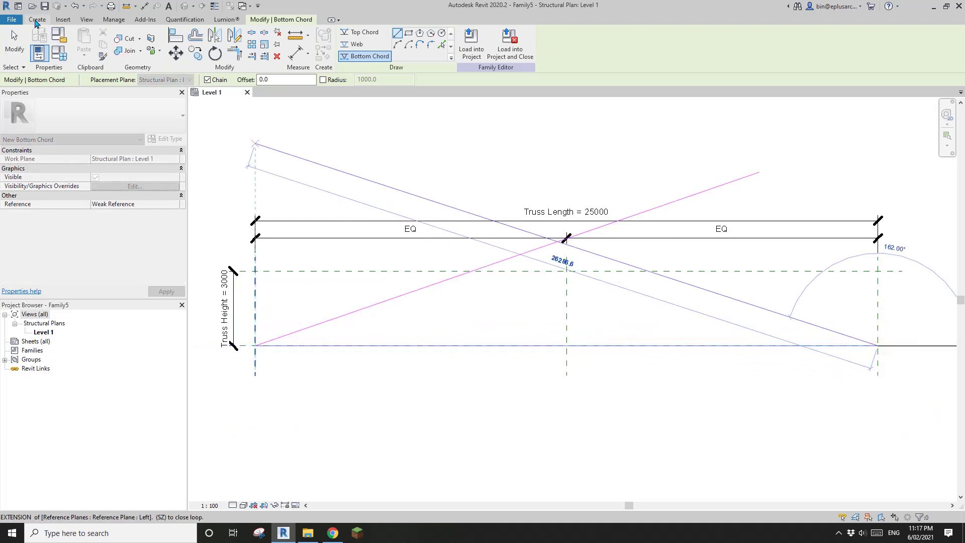
Step: Draw a vertical web line along the right reference plane, up from the bottom chord's right end to above the length dimension
left_click(37, 19)
left_click(101, 46)
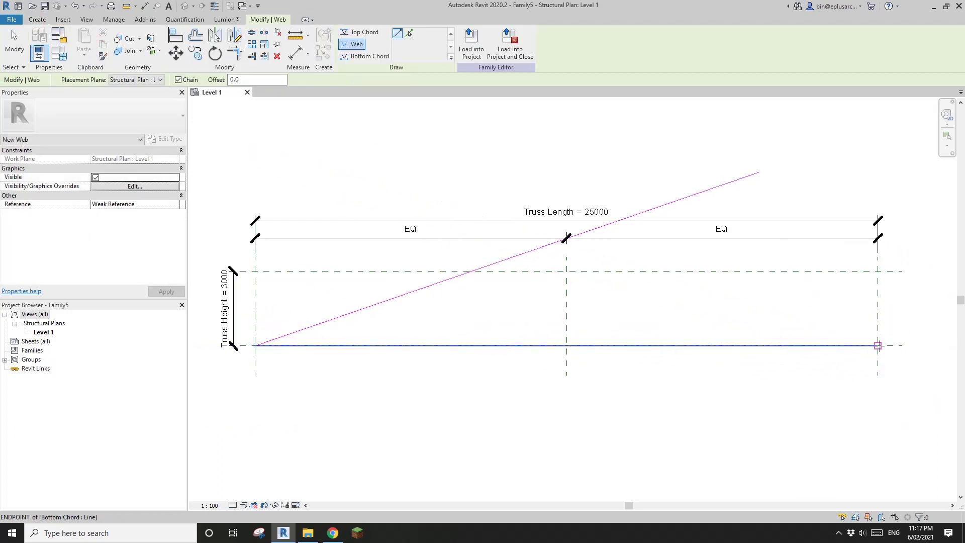
left_click(878, 345)
left_click(878, 166)
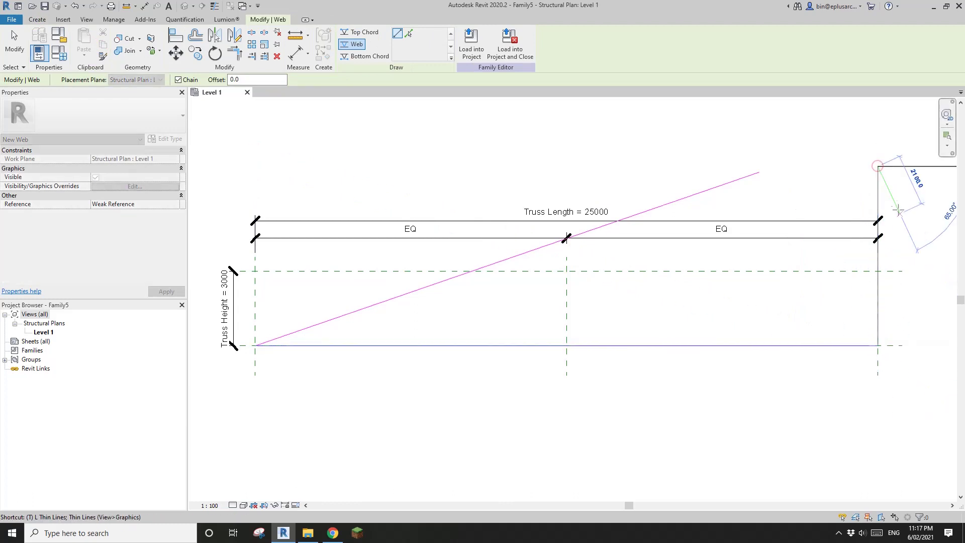
key("Escape")
key("Escape")
Step: Trim and extend the sloping top chord and the vertical web line to meet in a corner
key("t")
key("r")
left_click(729, 180)
left_click(878, 192)
scroll(748, 196, "down", 1)
key("Escape")
scroll(663, 204, "down", 1)
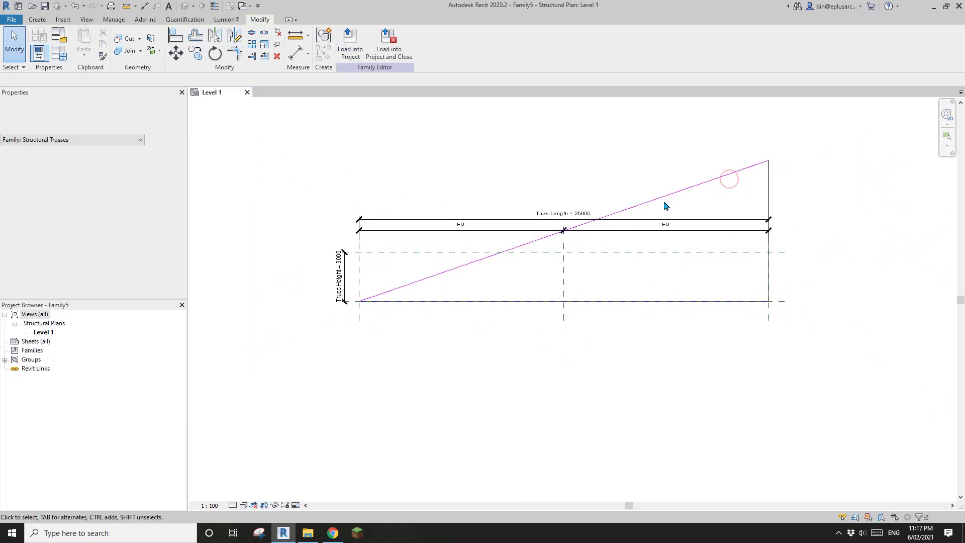
Step: Add an angular dimension between the sloping top chord and the bottom chord
scroll(586, 252, "up", 1)
key("i")
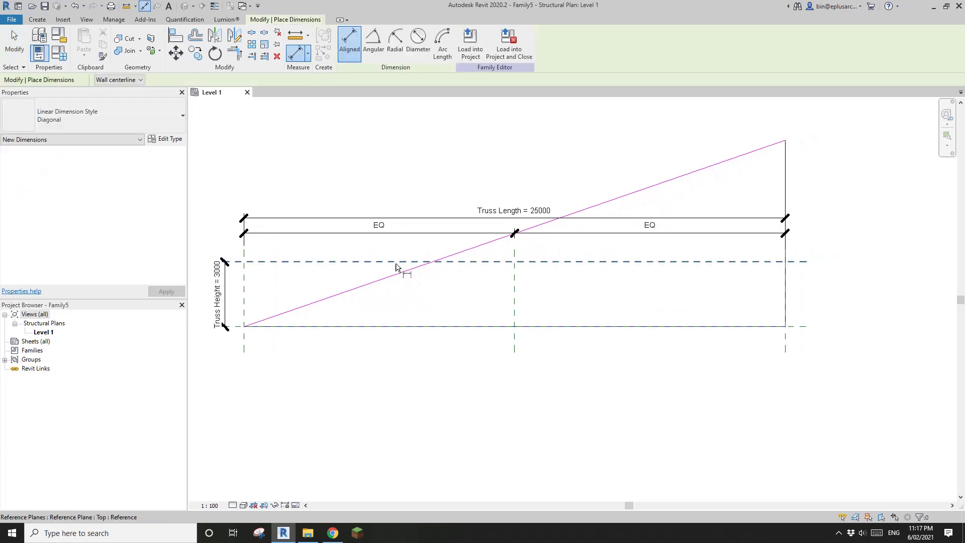
left_click(373, 43)
left_click(354, 291)
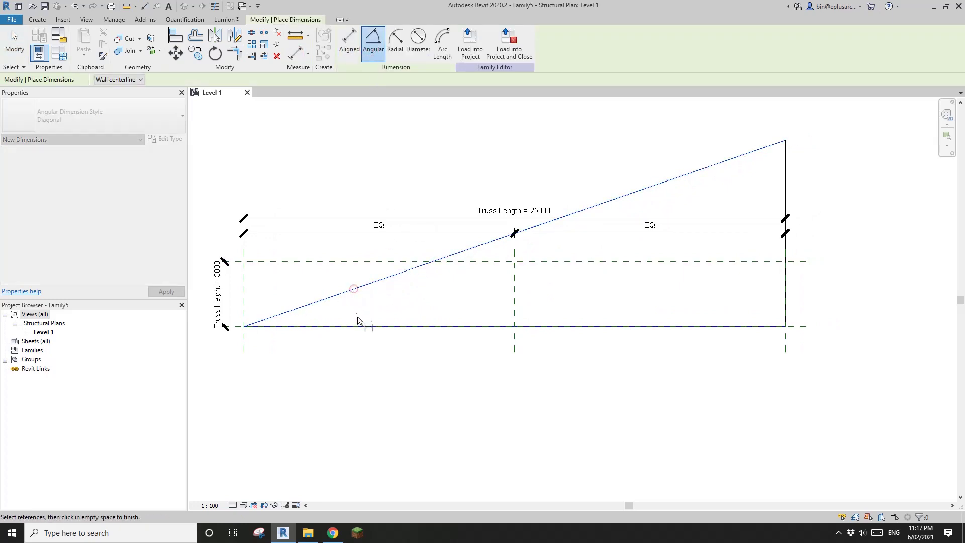
left_click(355, 326)
left_click(343, 347)
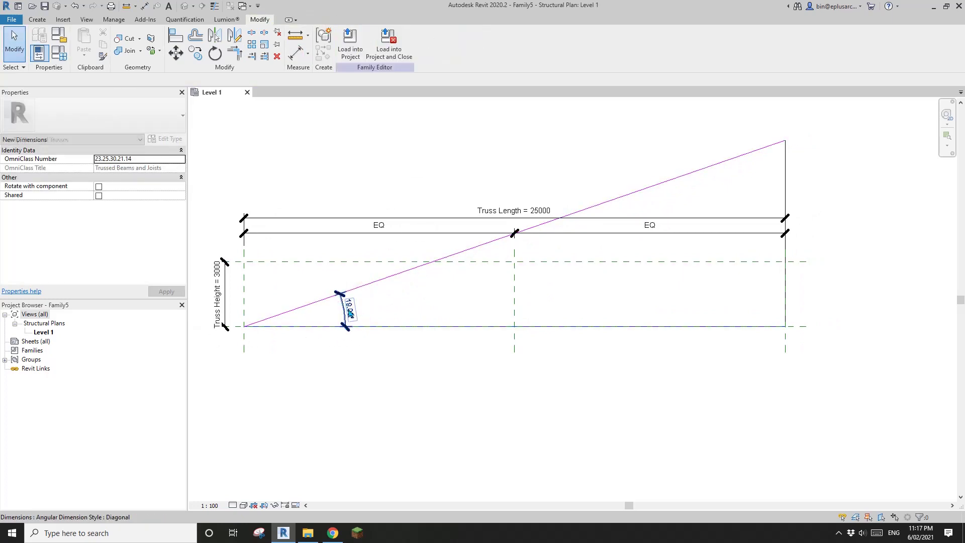
key("Escape")
Step: Label the angular dimension with a new instance family parameter named A
left_click(447, 42)
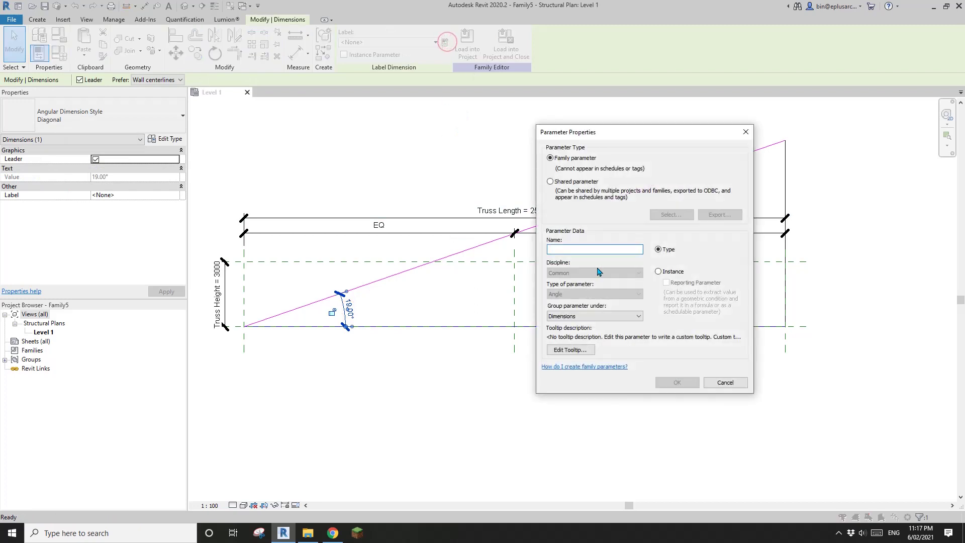
left_click(659, 272)
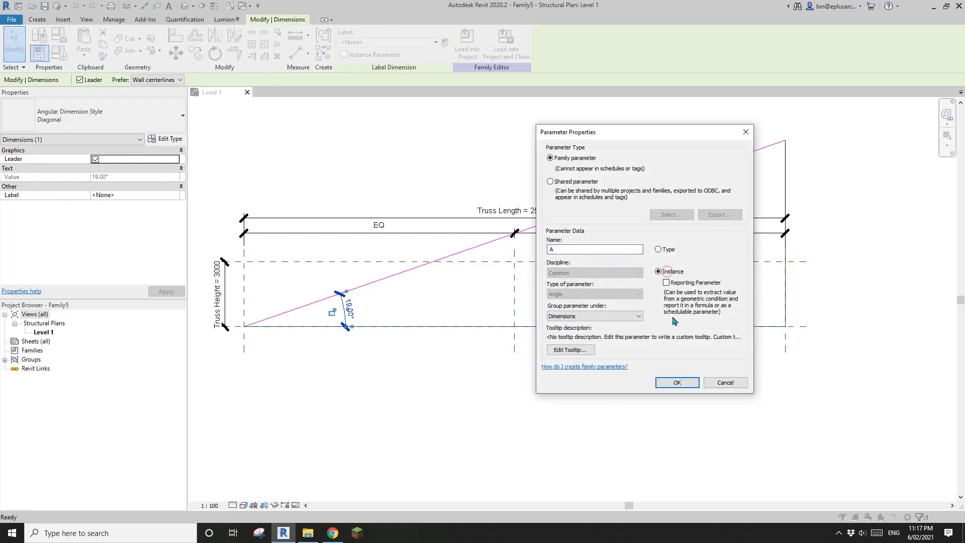
left_click(679, 383)
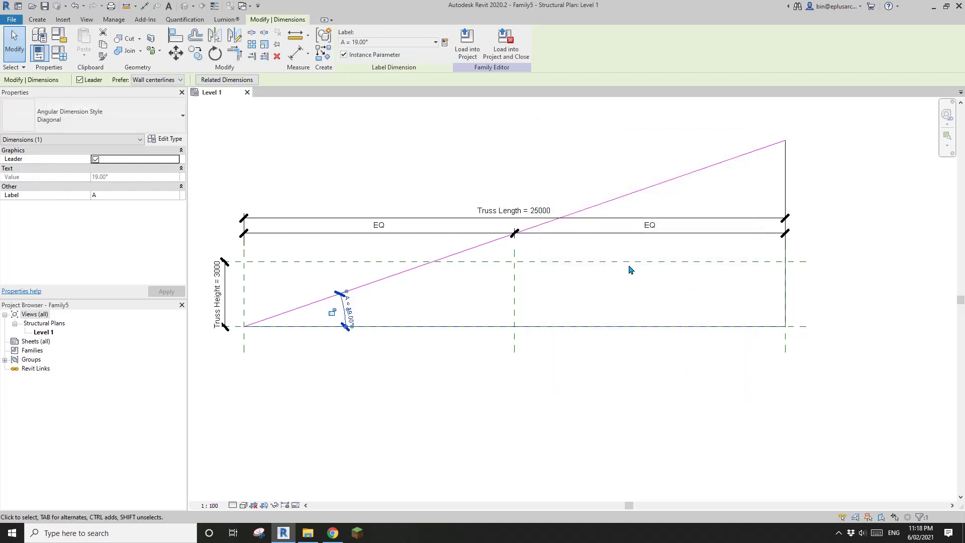
left_click(442, 299)
scroll(442, 299, "down", 1)
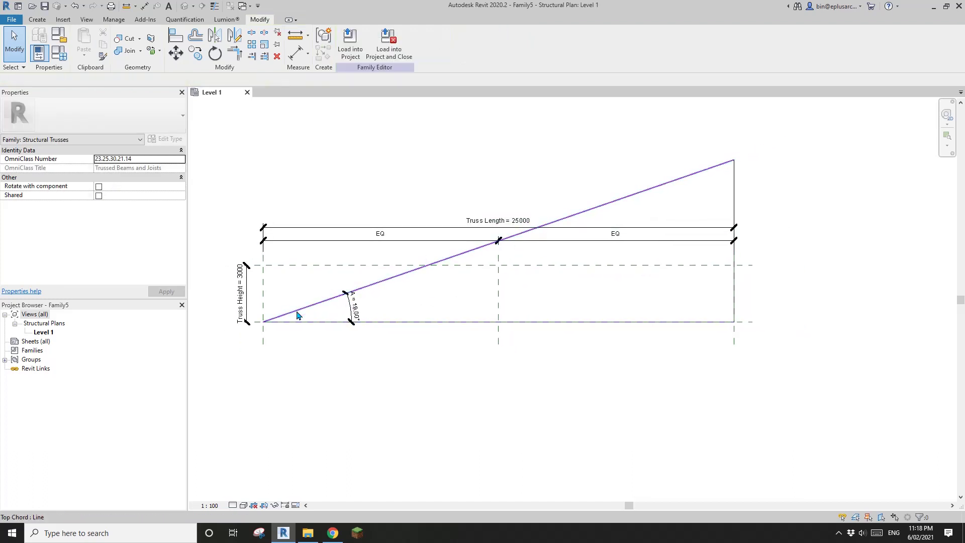
scroll(393, 310, "down", 1)
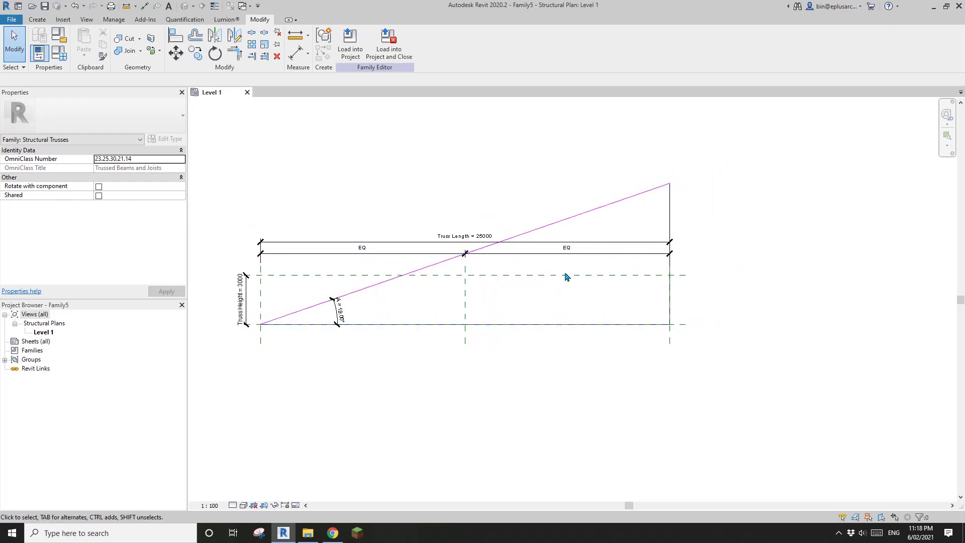
middle_click_drag(476, 290, 531, 310)
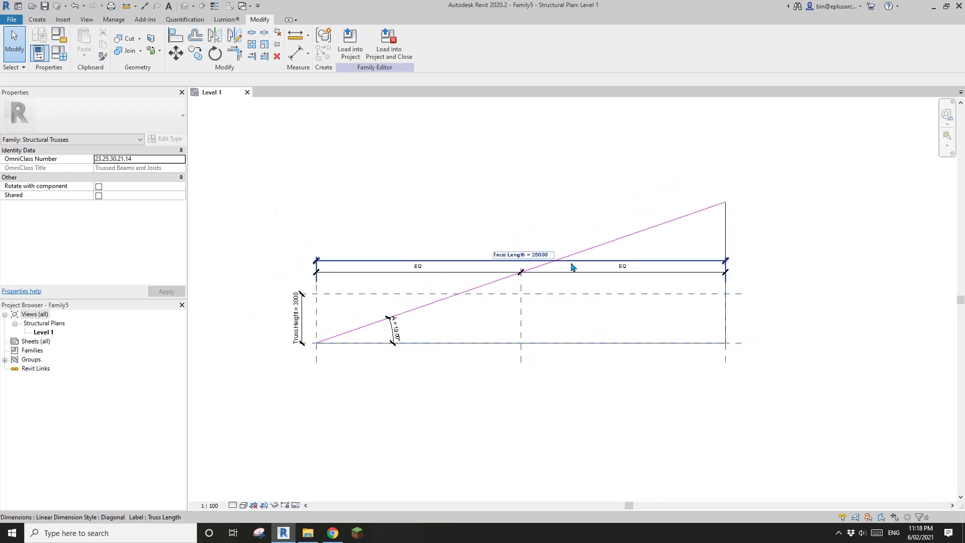
middle_click_drag(409, 249, 405, 254)
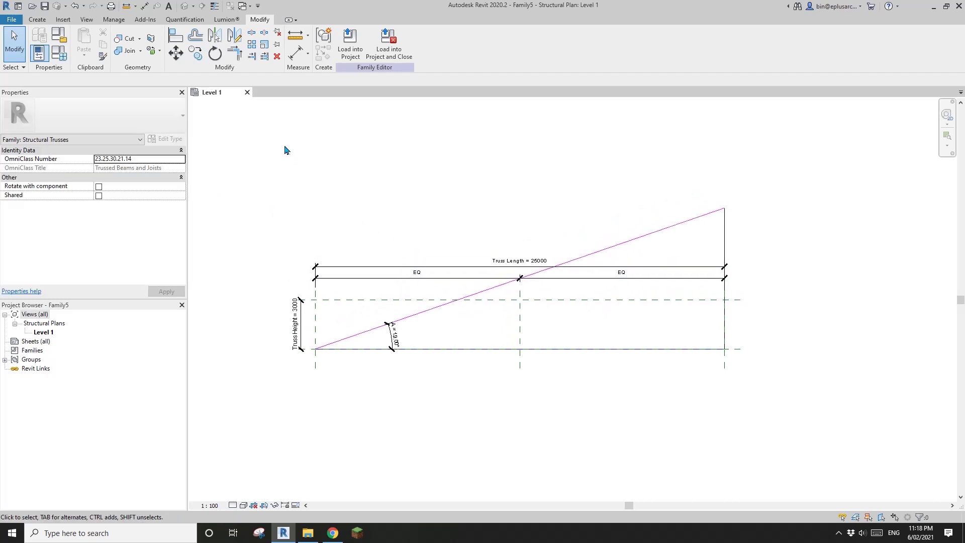
Step: Create a new architectural project from one of the built-in project templates
left_click(11, 19)
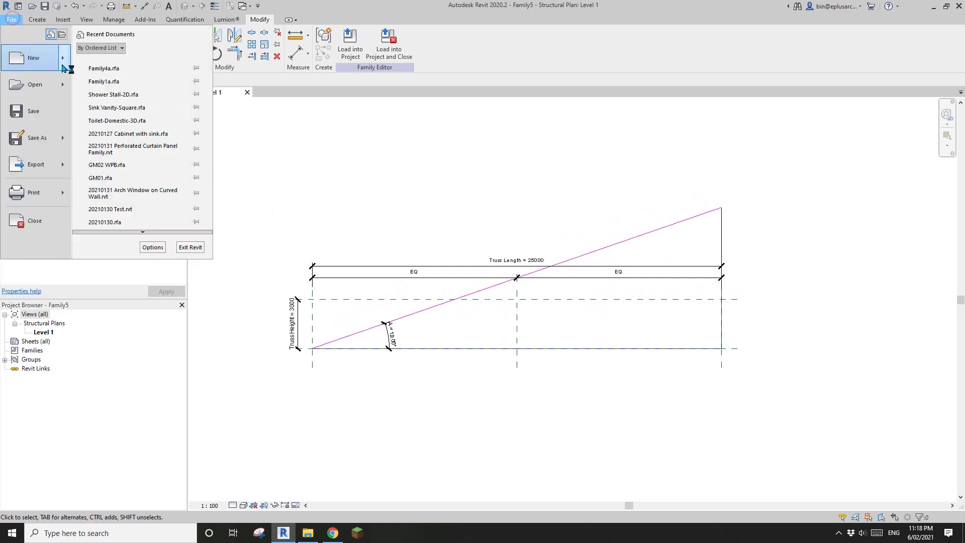
mouse_move(22, 56)
left_click(119, 68)
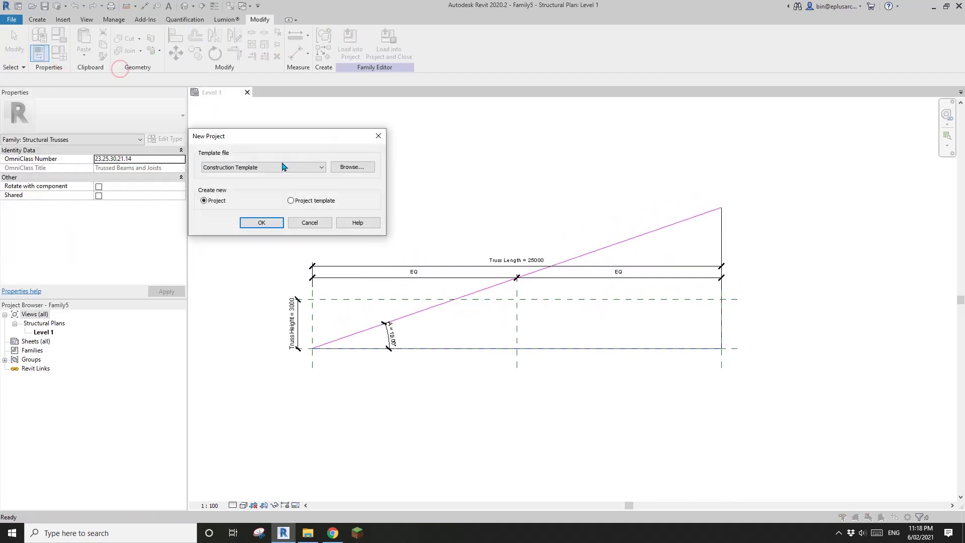
left_click(270, 166)
left_click(221, 190)
left_click(256, 225)
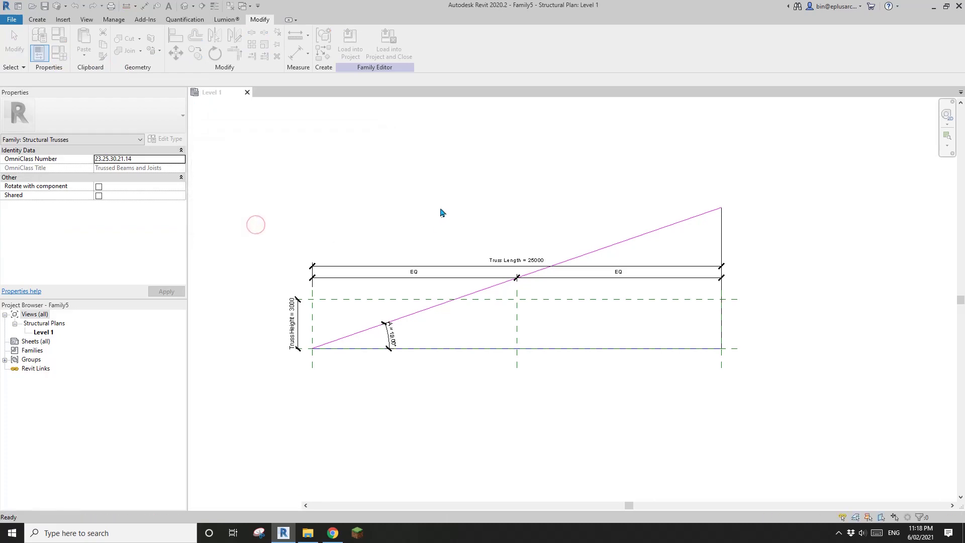
Step: Draw a rectangle of Double brick - 270 walls up to Level 1, about 15000 by 11000 mm, on the Ground Floor plan
key("w")
key("a")
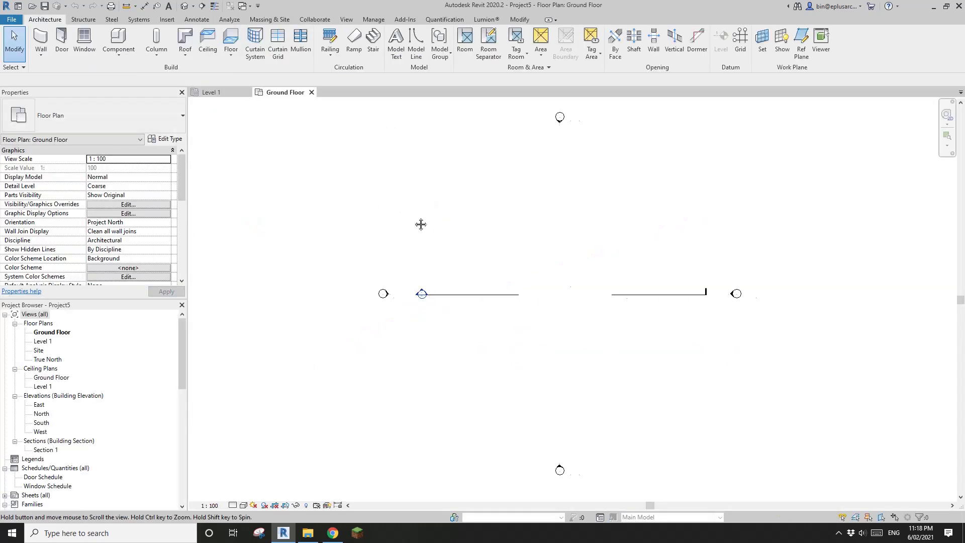
left_click(413, 34)
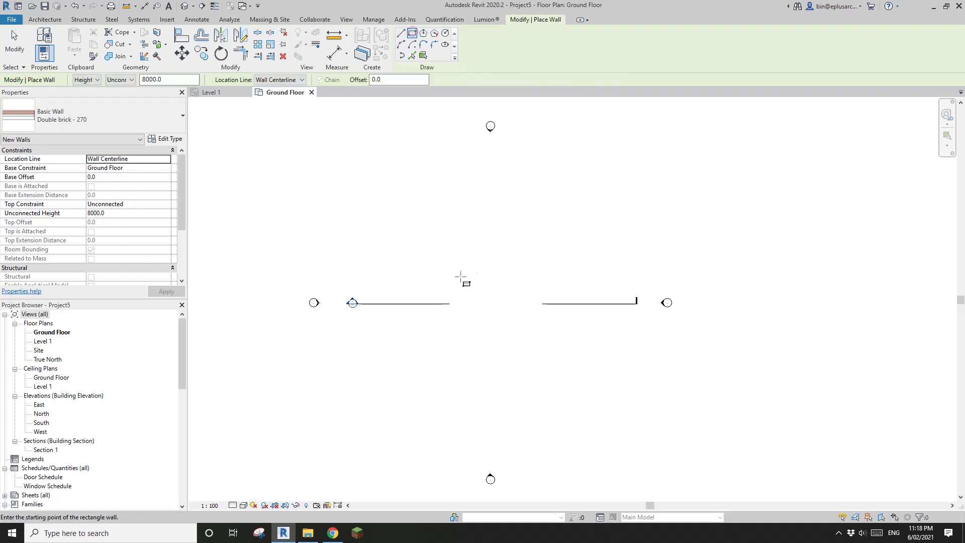
left_click(151, 204)
left_click(167, 205)
left_click(103, 228)
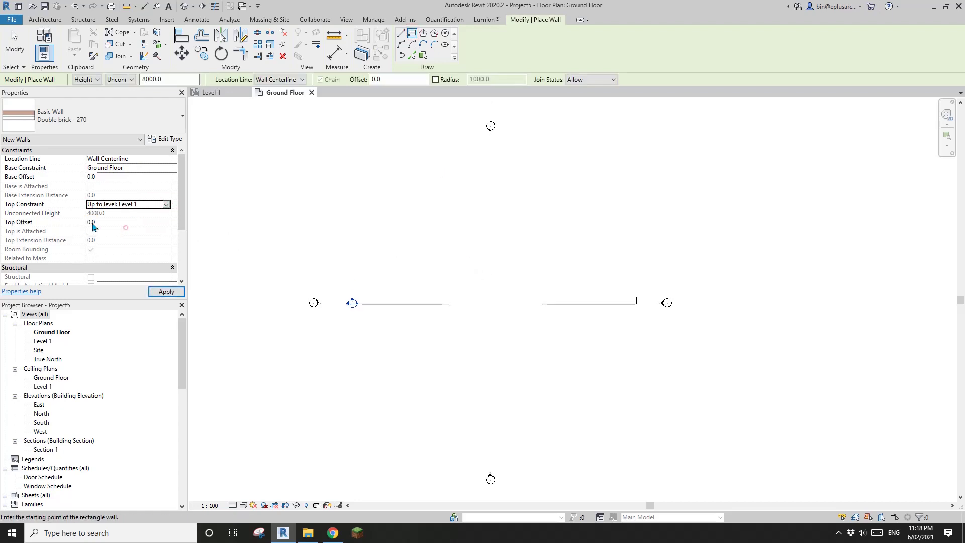
left_click(441, 220)
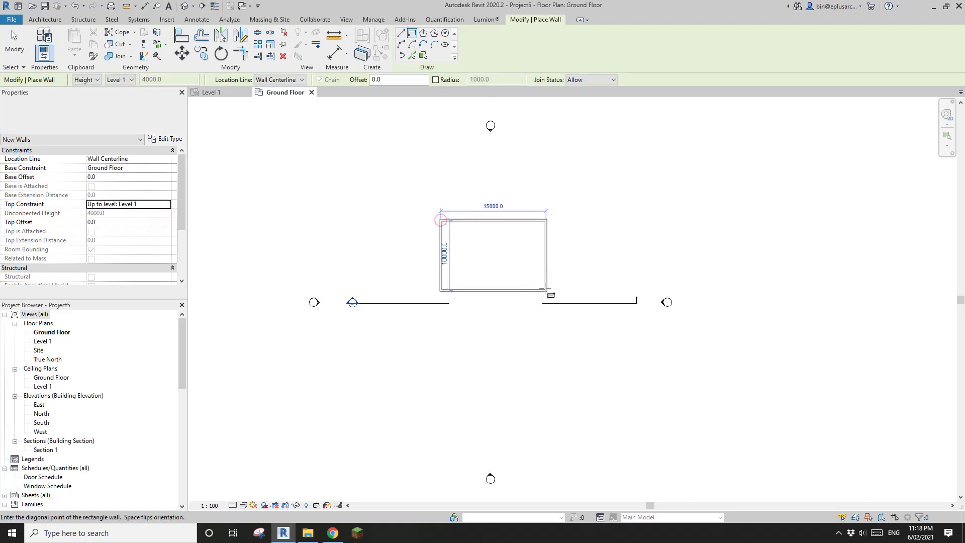
left_click(547, 276)
key("Escape")
key("Escape")
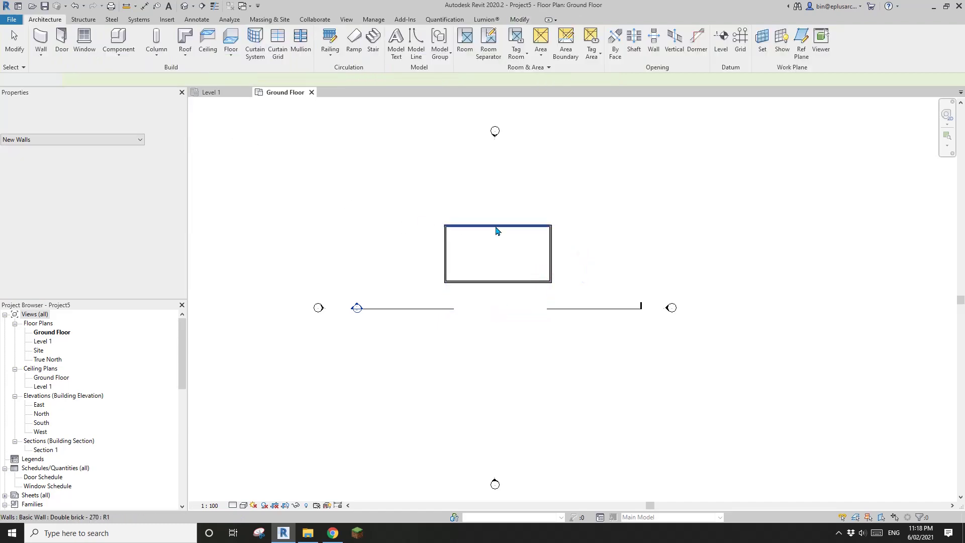
left_click_drag(498, 226, 498, 202)
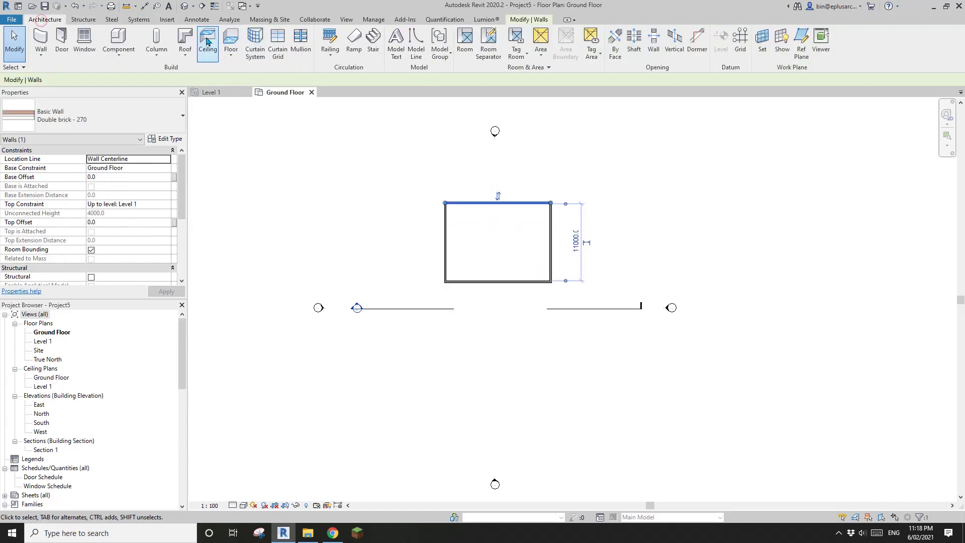
Step: Start a footprint roof on Level 1 and create its slope-defining boundary from all four walls with 0.0 overhang
left_click(185, 37)
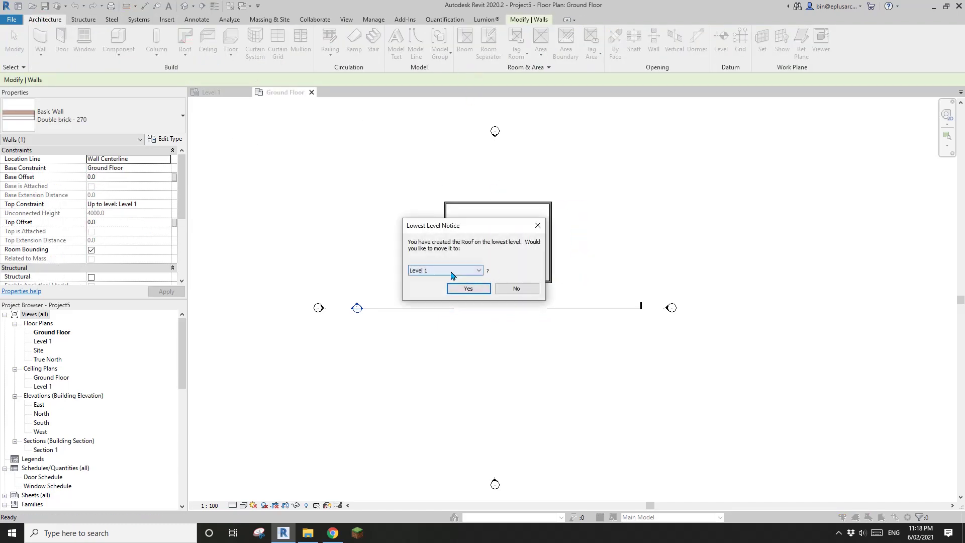
left_click(465, 288)
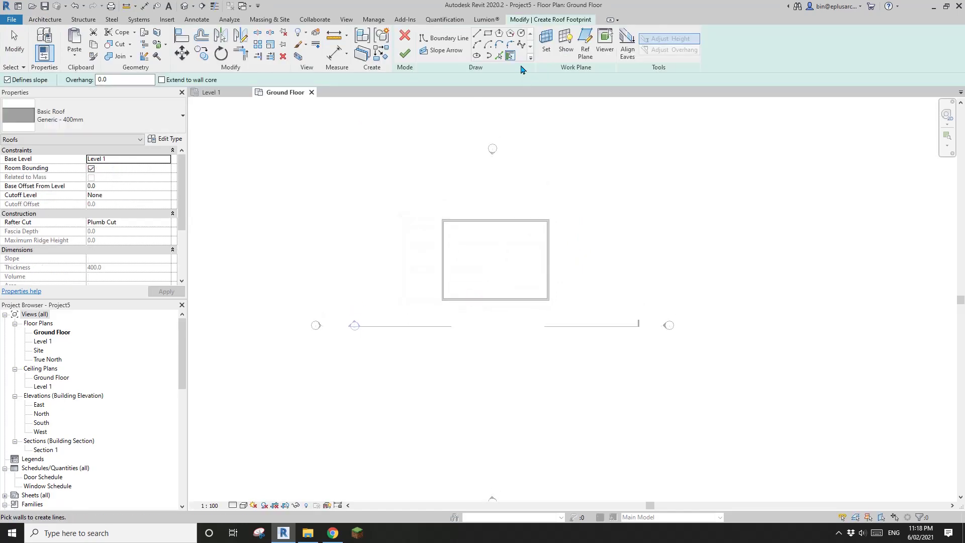
key("Tab")
left_click(551, 238)
scroll(601, 229, "up", 2)
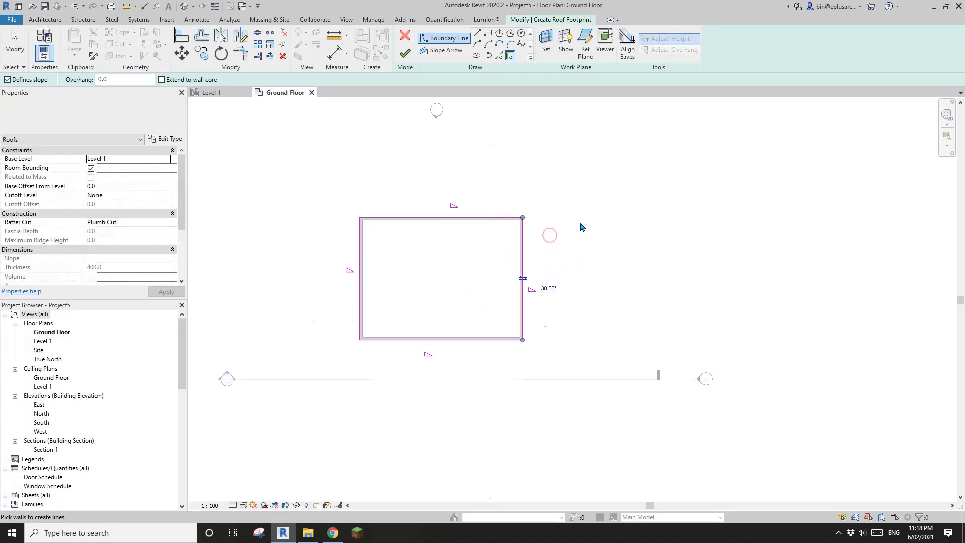
Step: Turn off Defines Slope for every roof boundary line except the one on the west wall, and finish the roof
key("Escape")
left_click_drag(569, 203, 442, 351)
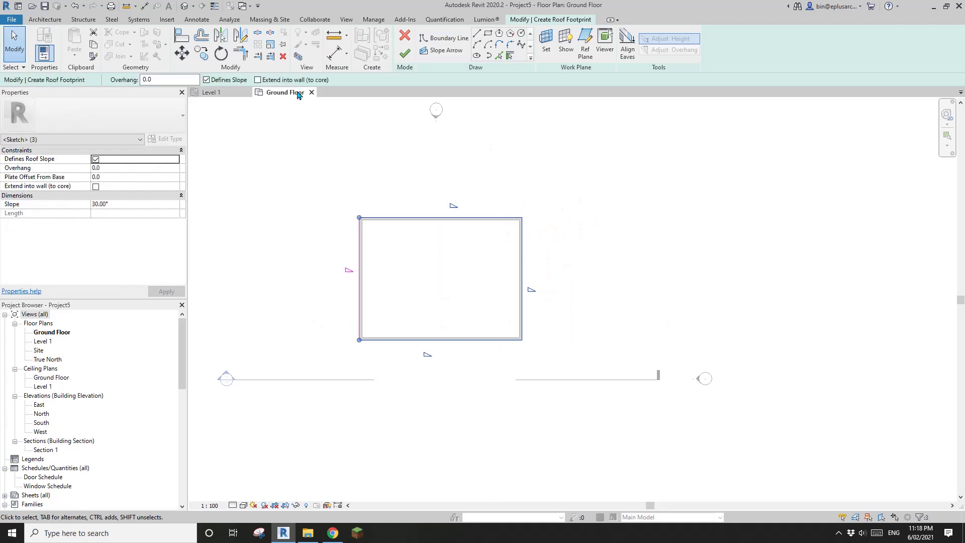
left_click(229, 82)
left_click(602, 269)
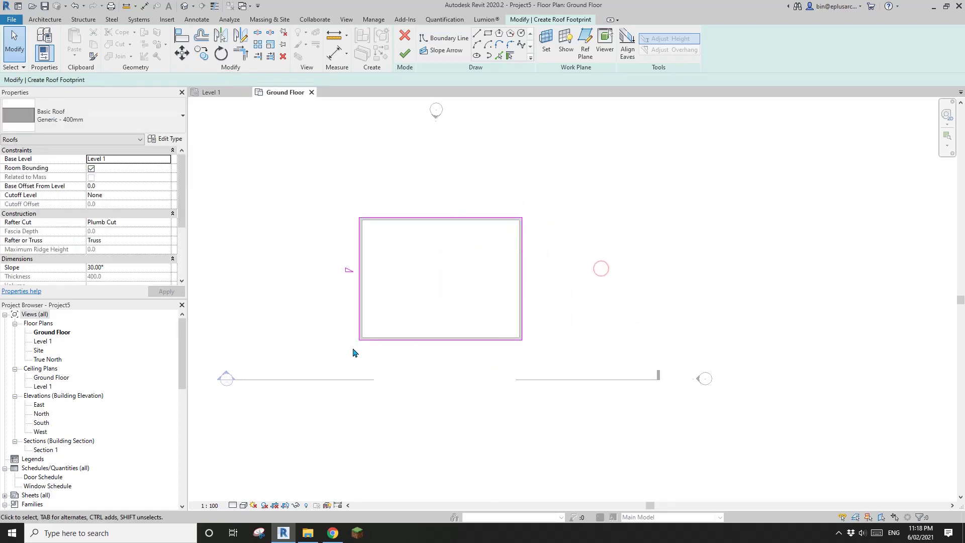
left_click(404, 55)
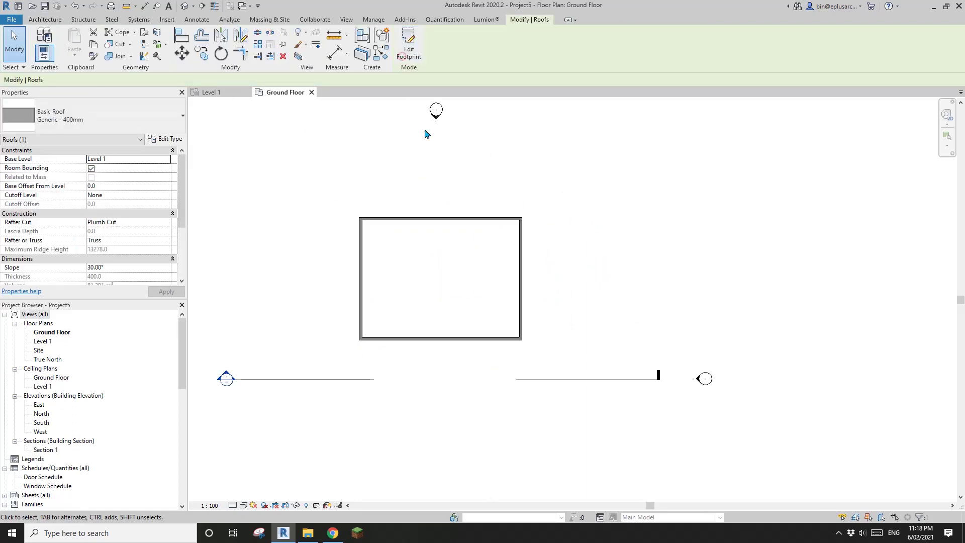
Step: Open the default 3D view and set the roof's slope to 15°
left_click(185, 8)
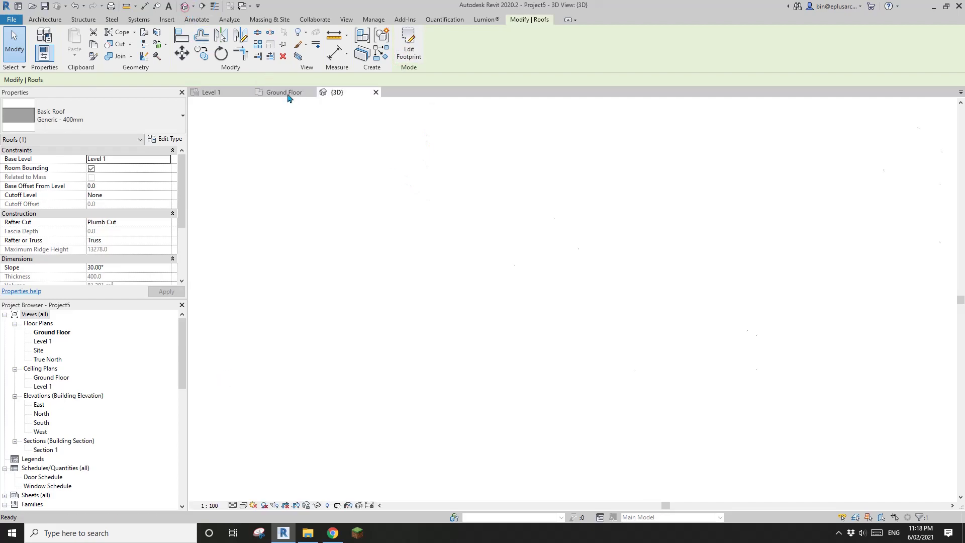
scroll(549, 200, "up", 2)
left_click(549, 200)
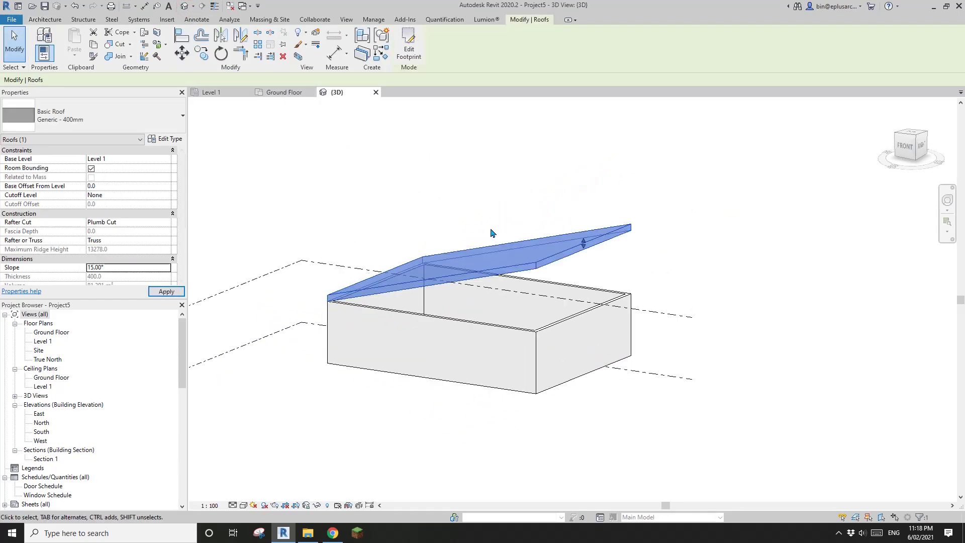
left_click(491, 232)
middle_click_drag(531, 283, 508, 312, "shift")
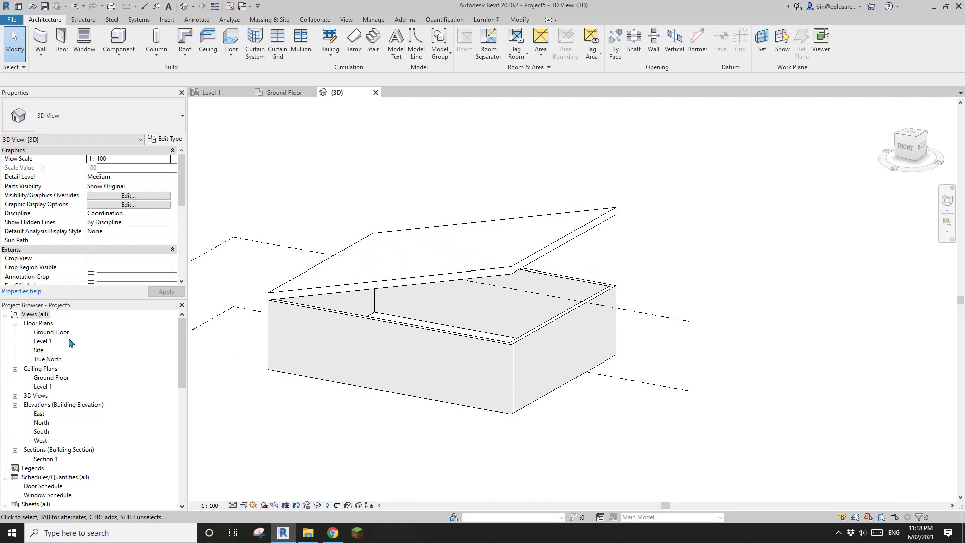
Step: Place a Family5 truss on the Ground Floor plan from the midpoint of the west wall to the midpoint of the east wall
double_click(50, 334)
left_click(40, 351)
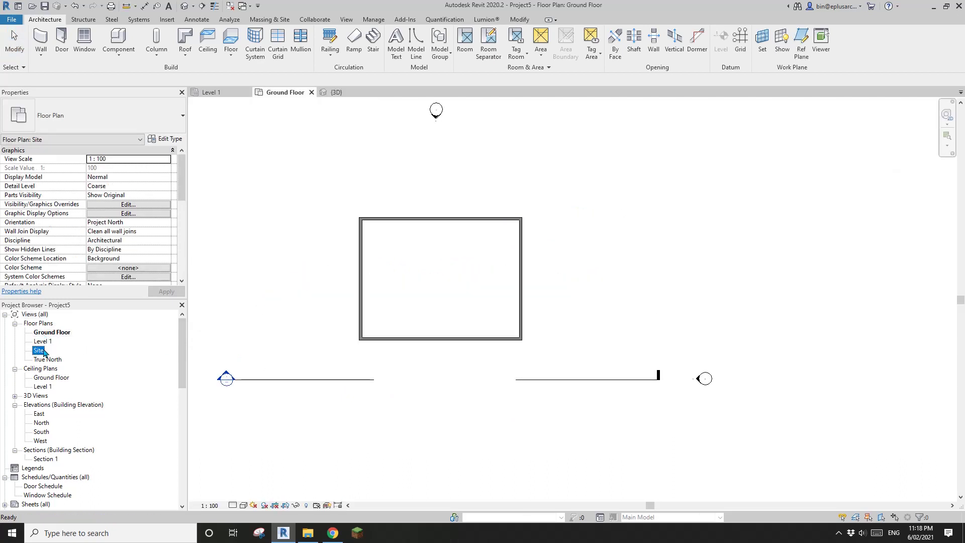
left_click(660, 249)
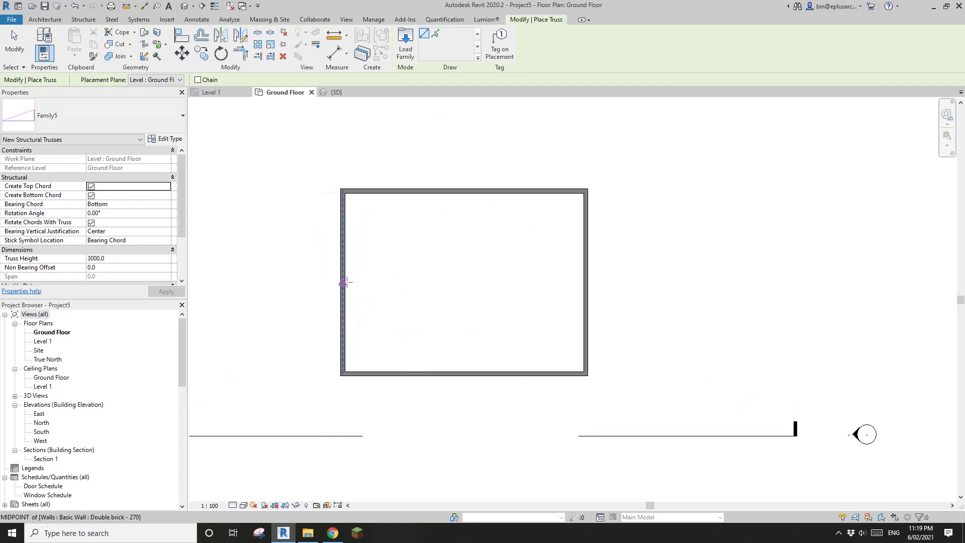
scroll(343, 283, "up", 2)
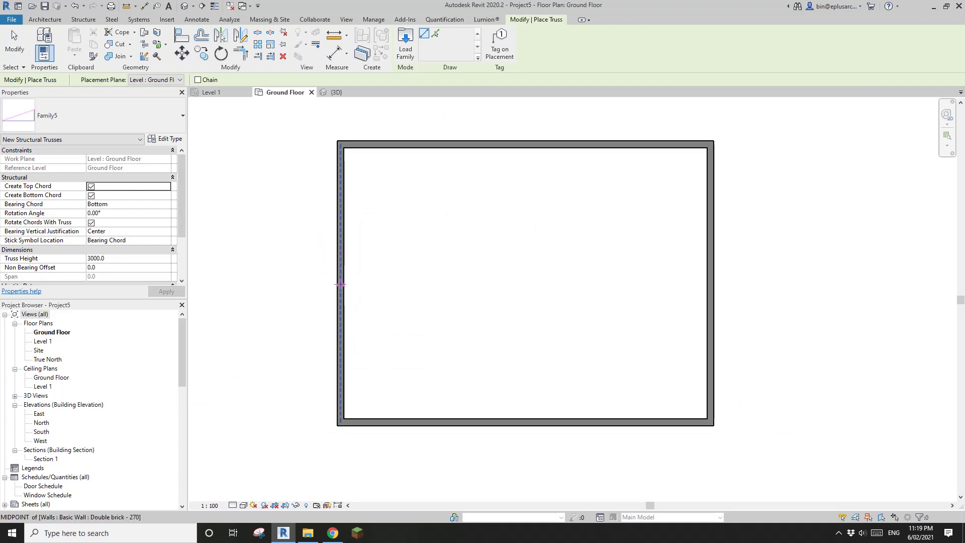
left_click(341, 284)
left_click(711, 284)
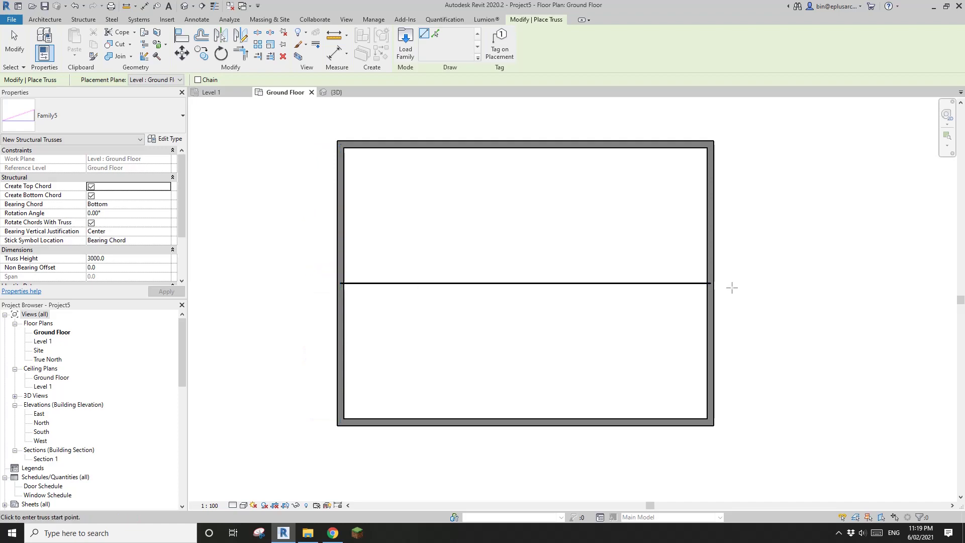
key("Escape")
key("Escape")
Step: In the 3D view, set the truss's reference level to Level 1 with start and end level offsets of 0
left_click(184, 6)
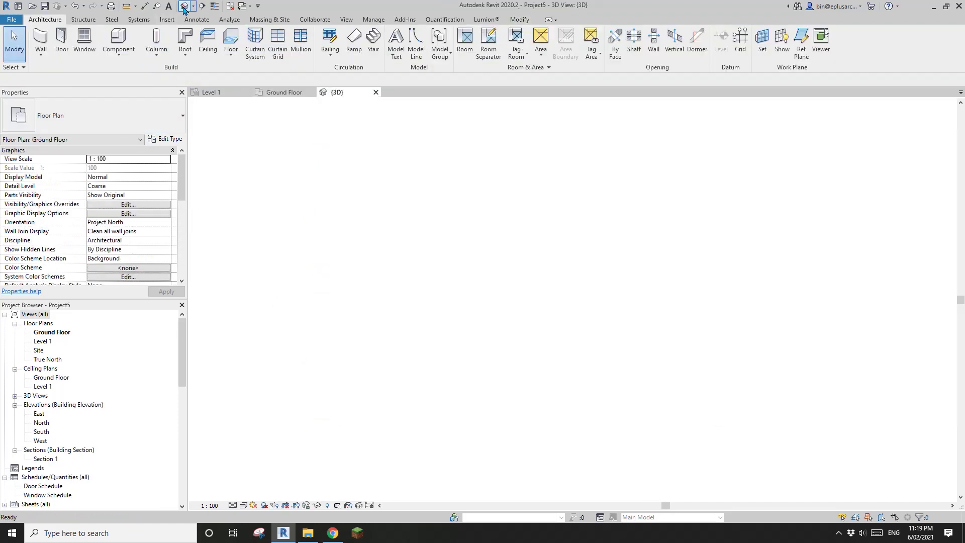
middle_click_drag(441, 254, 461, 280, "shift")
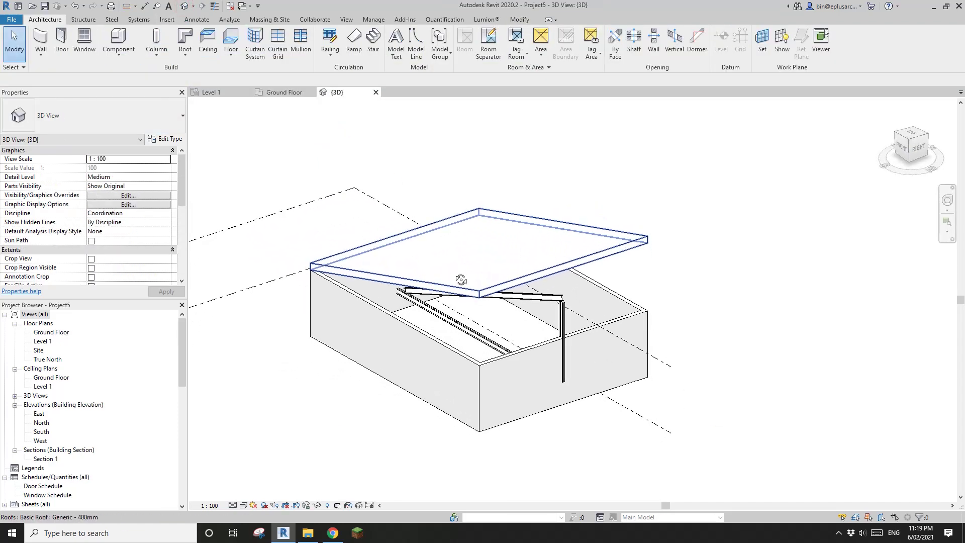
left_click(550, 301)
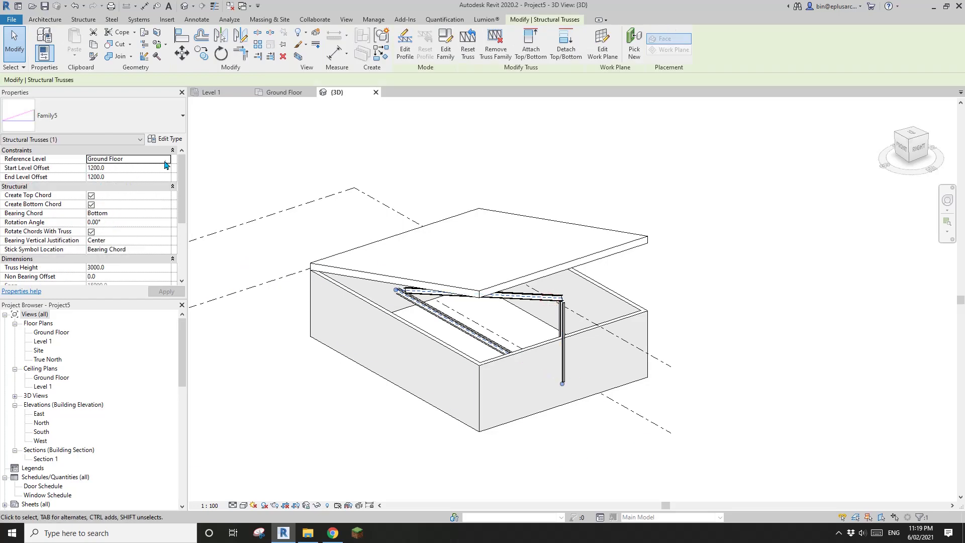
left_click(166, 160)
left_click(126, 175)
type("0")
left_click(123, 177)
type("0")
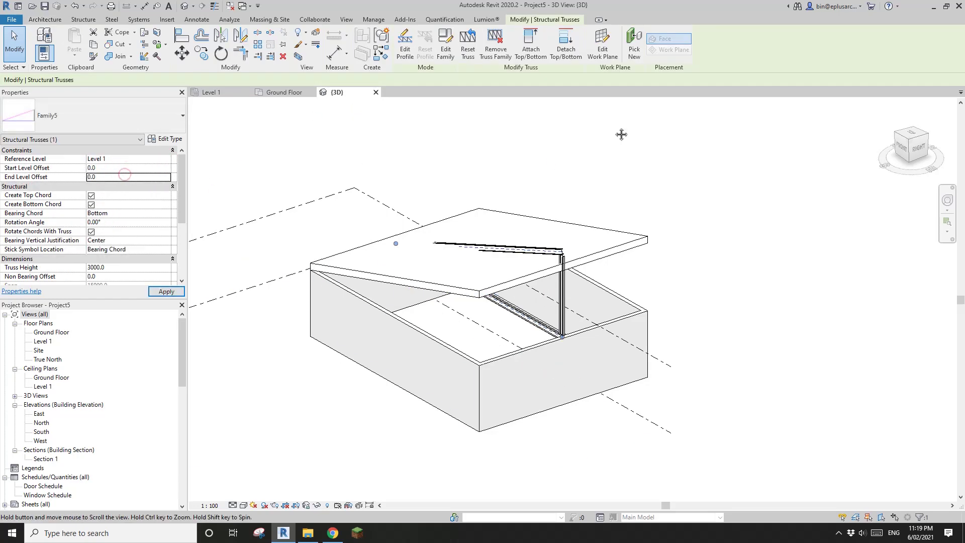
left_click(621, 134)
Step: Examine how the truss's sloping top chord and vertical web line up with the roof and walls in 3D
middle_click_drag(593, 302, 605, 275, "shift")
scroll(566, 302, "up", 1)
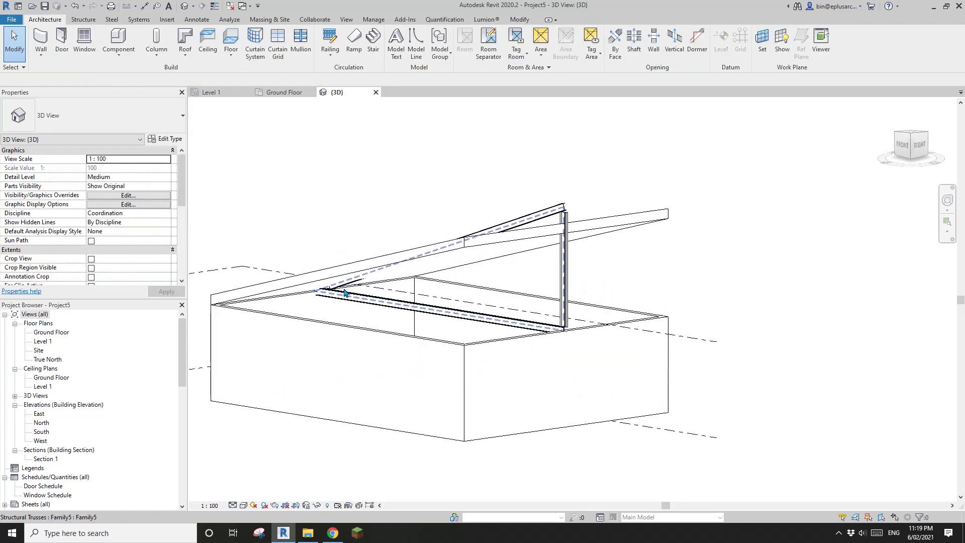
middle_click_drag(317, 292, 427, 292)
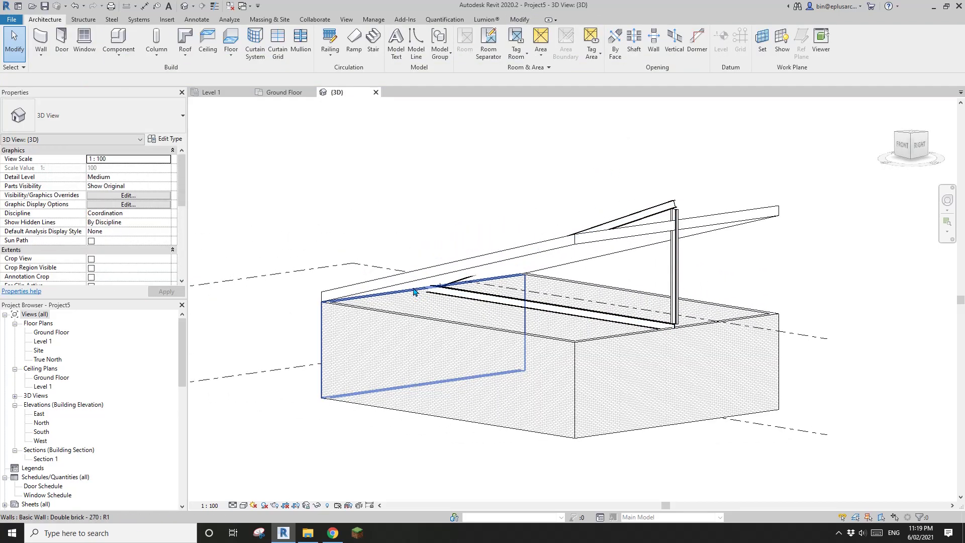
scroll(422, 293, "up", 1)
middle_click_drag(409, 292, 375, 288)
middle_click_drag(587, 253, 529, 266)
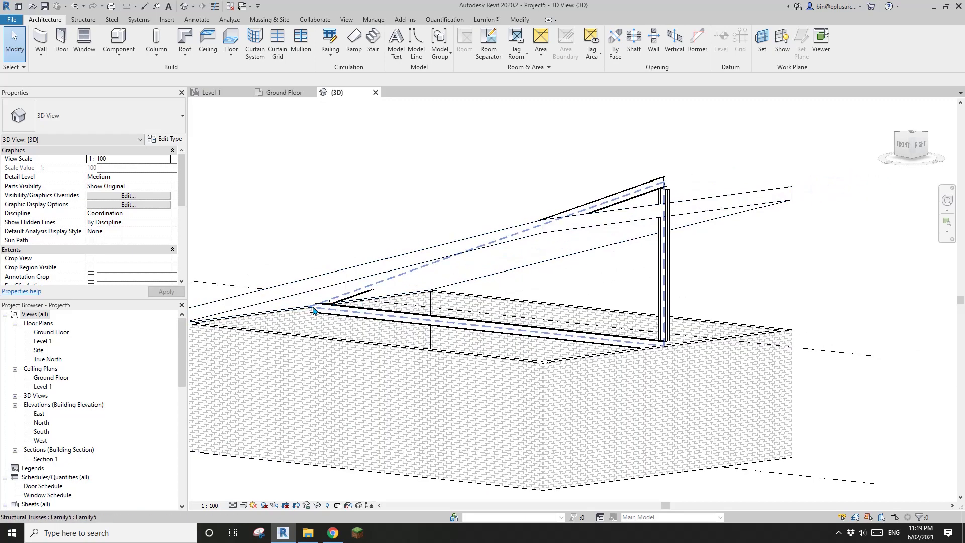
left_click(663, 221)
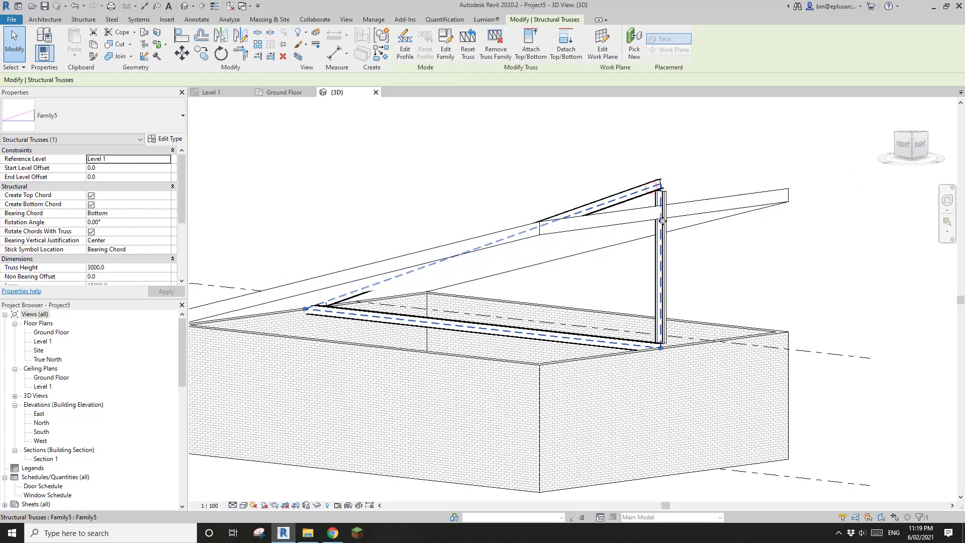
middle_click_drag(662, 222, 618, 254, "shift")
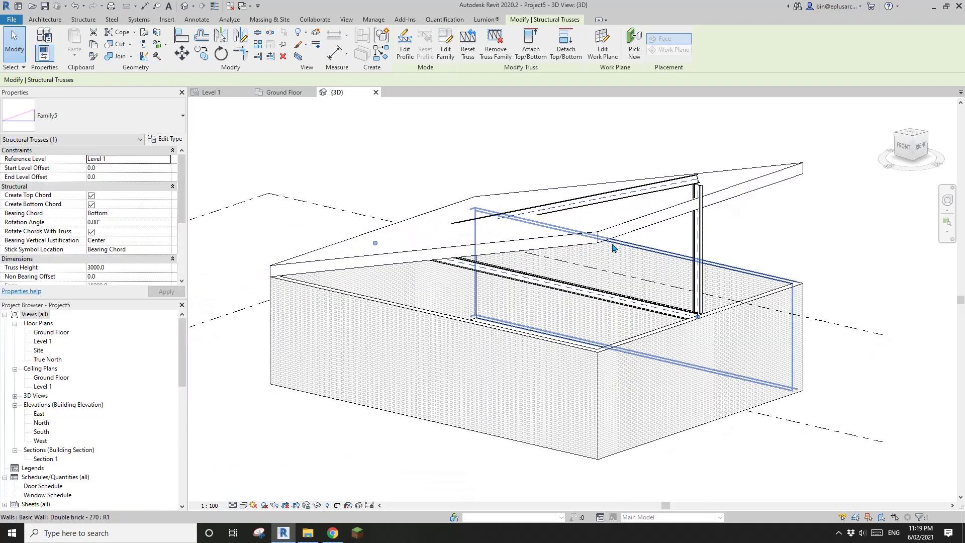
middle_click_drag(540, 159, 518, 171)
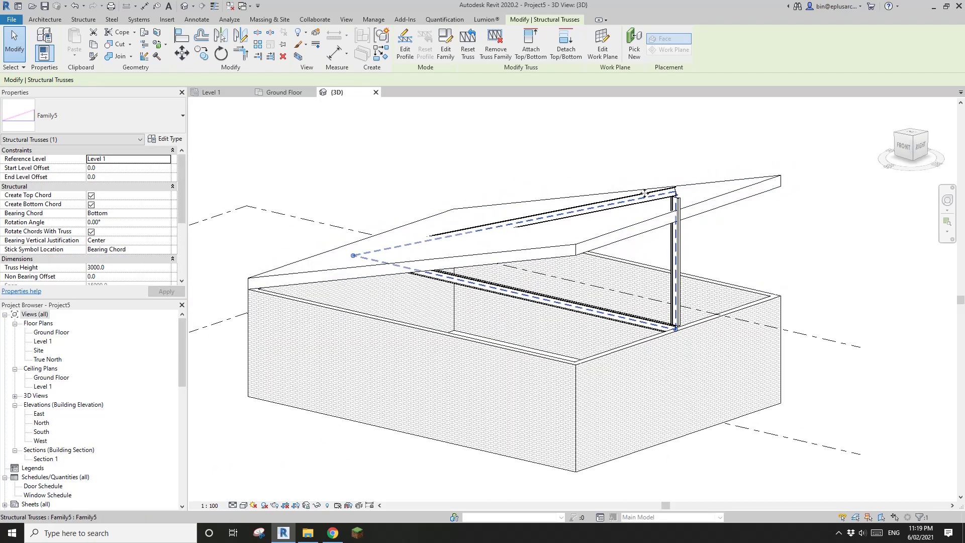
middle_click_drag(508, 133, 507, 137)
scroll(603, 156, "down", 1)
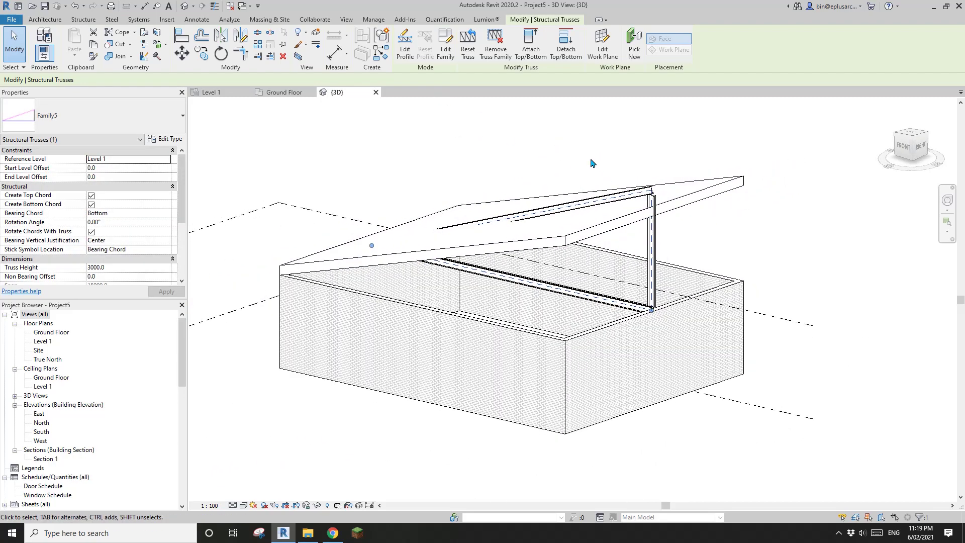
Step: Open the placed truss's family for editing, and consult the trigonometry video's page in Chrome before returning to Revit
left_click(444, 58)
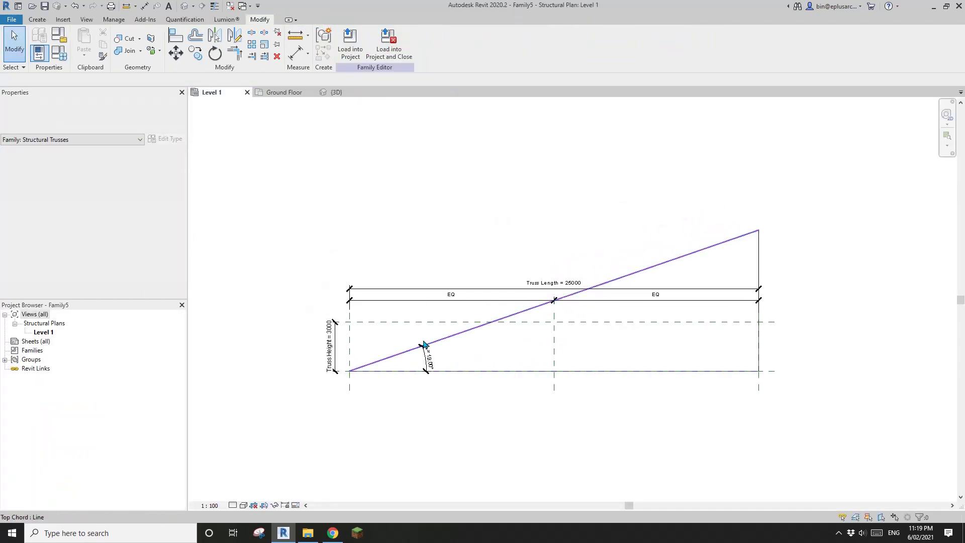
left_click(333, 533)
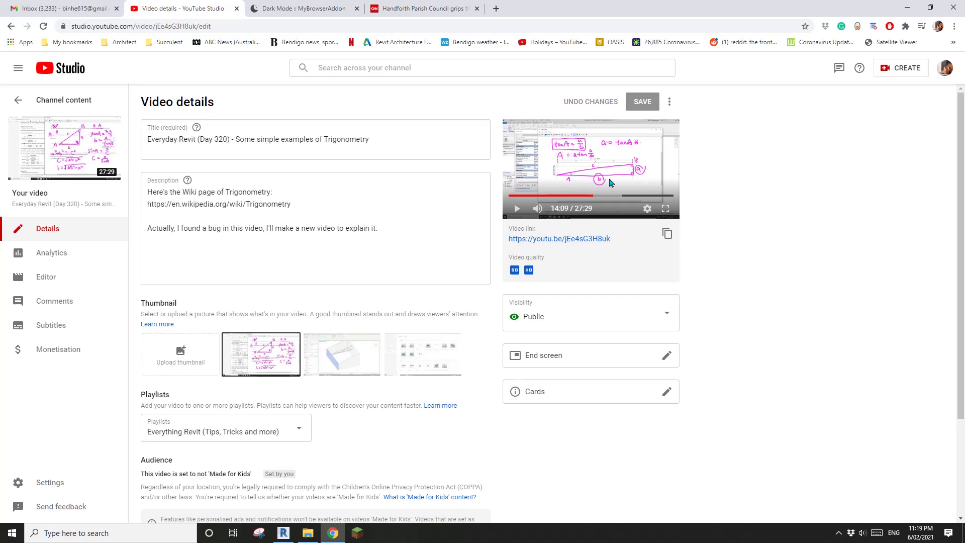
left_click(284, 534)
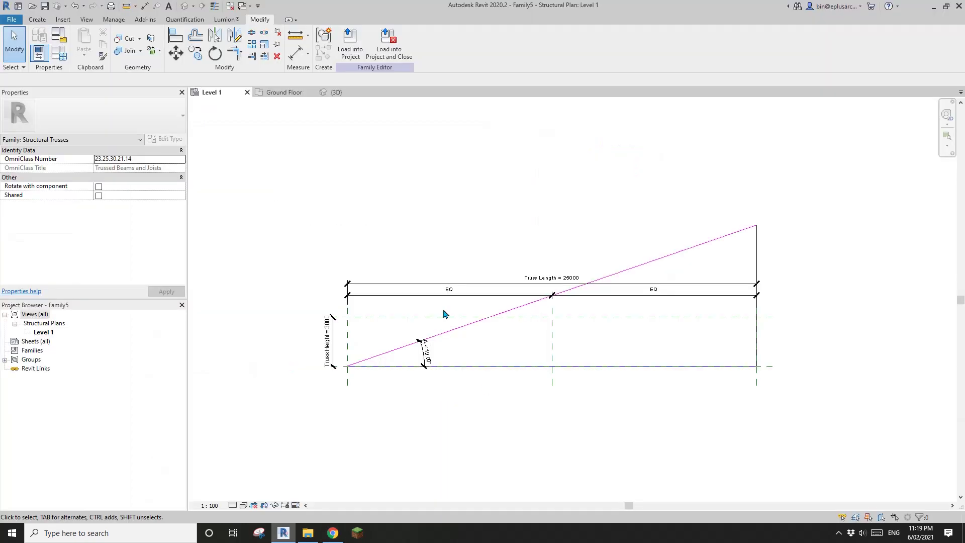
Step: Review the family's A, Truss Length and Truss Height parameters, and inspect the Top reference plane and Truss Height dimension
left_click(61, 54)
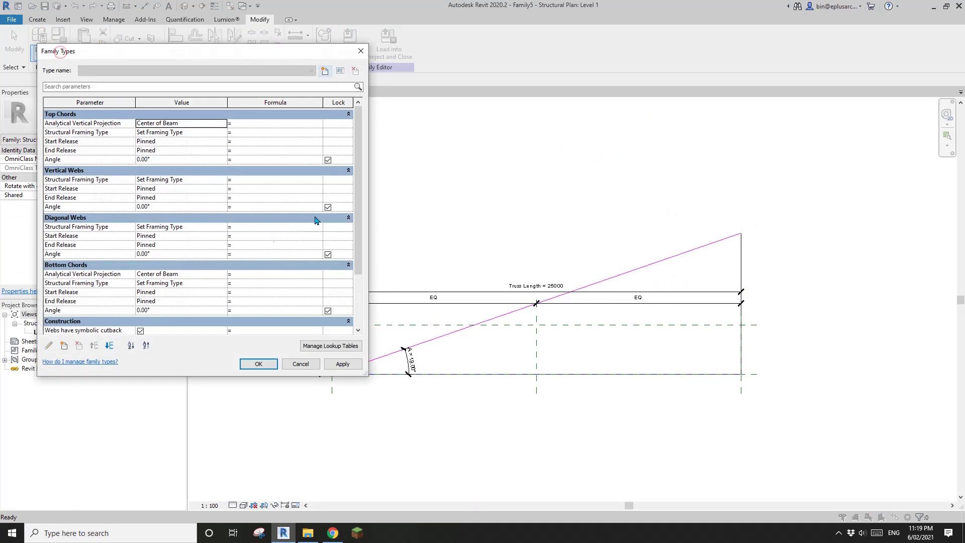
scroll(357, 199, "down", 3)
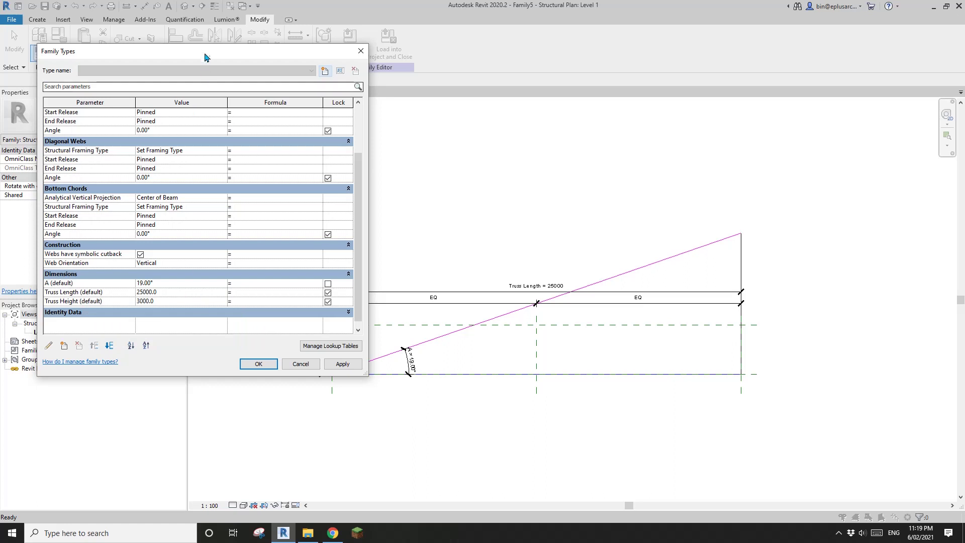
left_click_drag(205, 56, 227, 49)
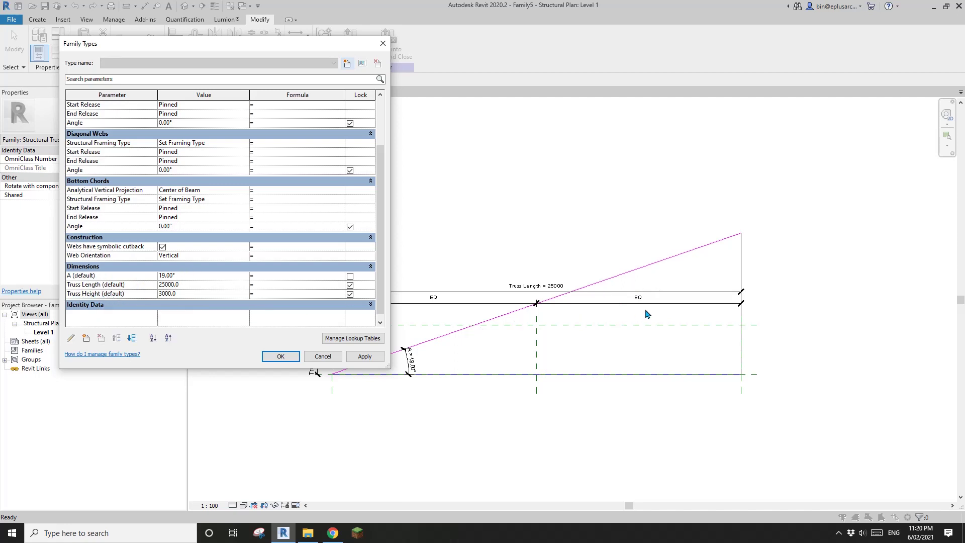
left_click(384, 44)
left_click(355, 327)
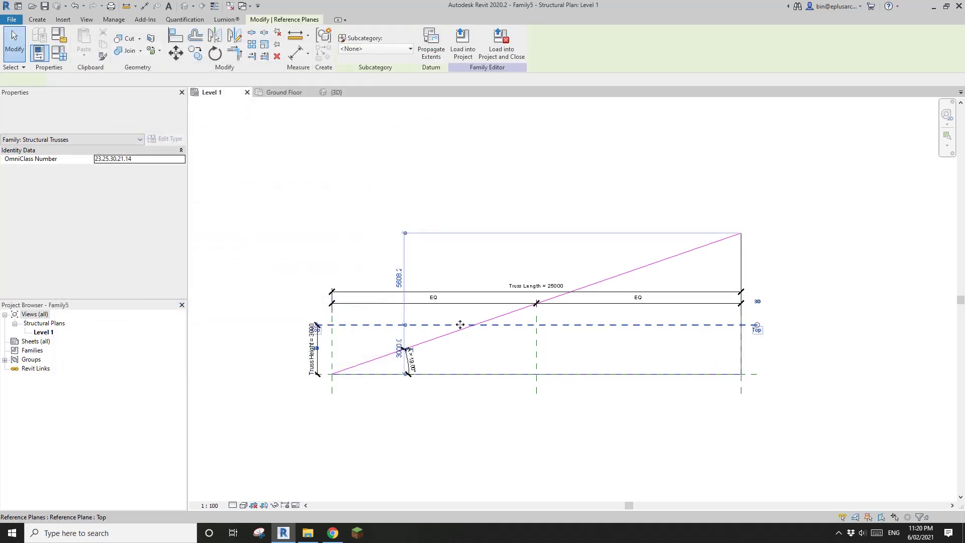
scroll(367, 330, "up", 1)
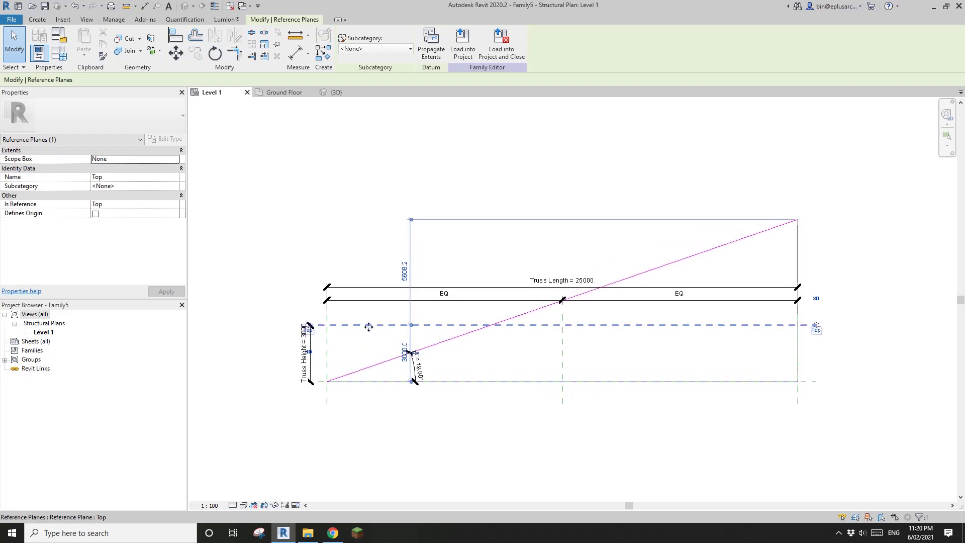
middle_click_drag(368, 328, 366, 334)
left_click(262, 322)
left_click(349, 331)
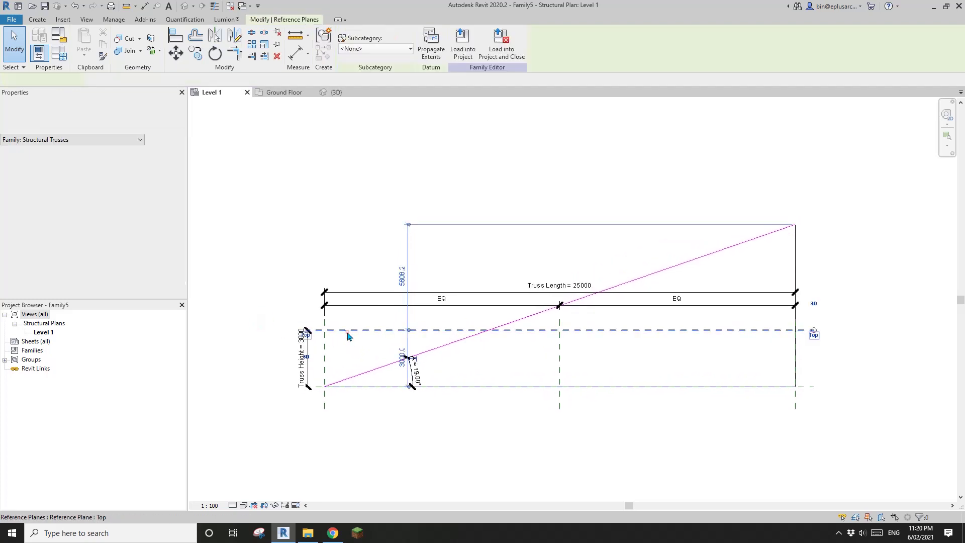
left_click(316, 384)
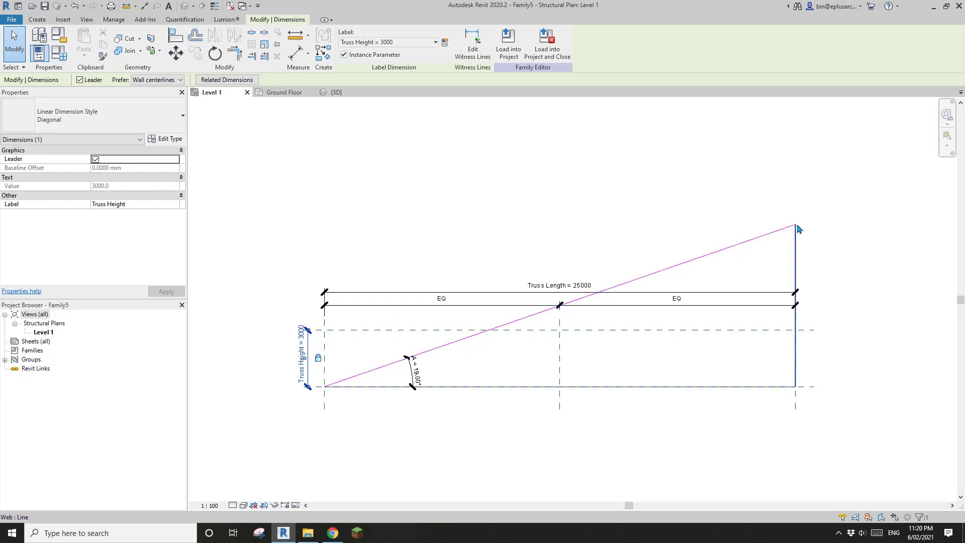
left_click(457, 207)
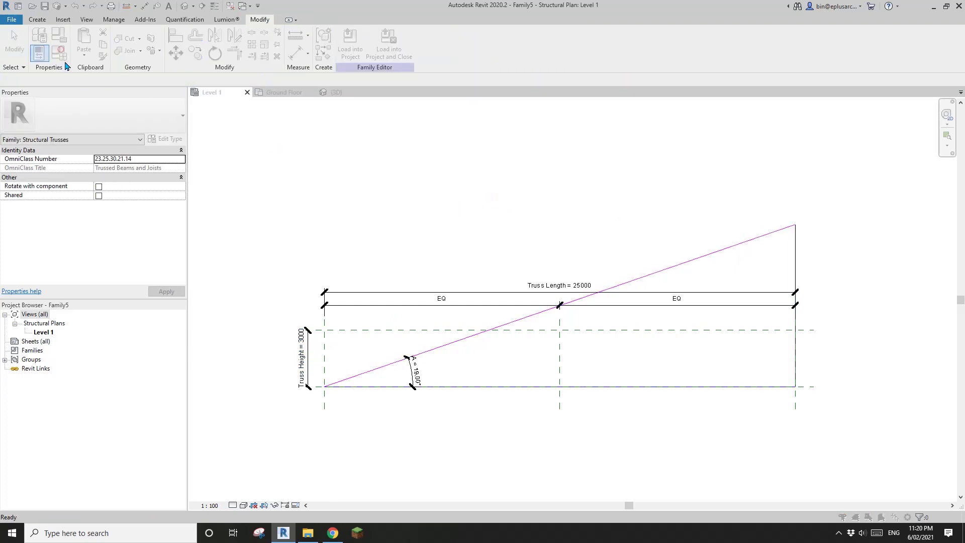
Step: Set the formula of the Truss Height parameter to Truss Length * tan(A) in the family types
left_click(58, 51)
scroll(381, 211, "down", 3)
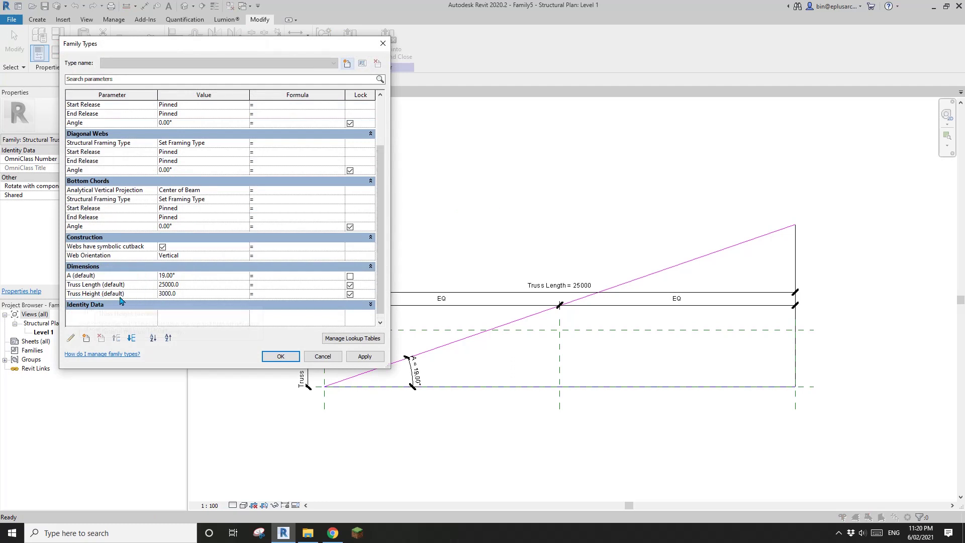
left_click(279, 297)
left_click(363, 356)
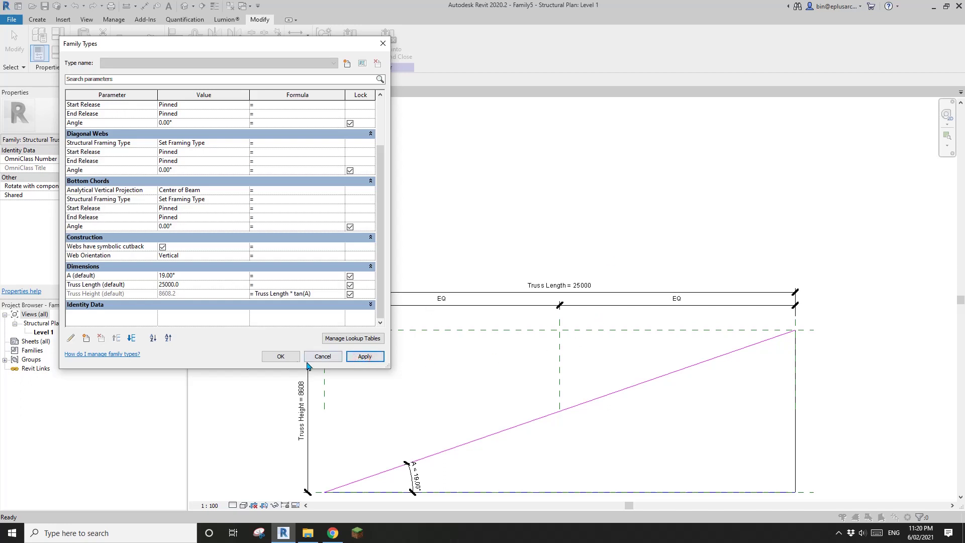
left_click(280, 357)
scroll(721, 223, "down", 1)
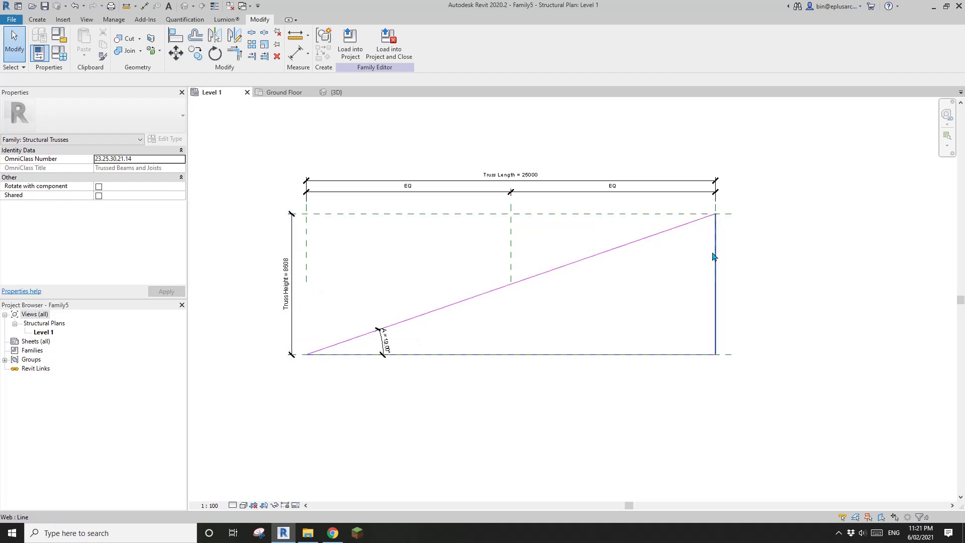
Step: Load the revised truss family into the project, overwriting the existing version
middle_click_drag(479, 270, 486, 295)
left_click(351, 42)
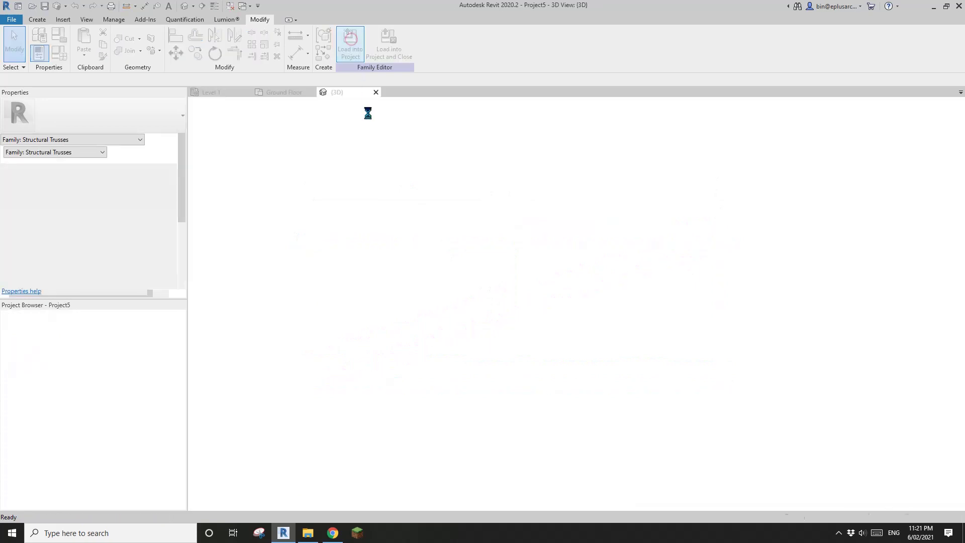
left_click(455, 234)
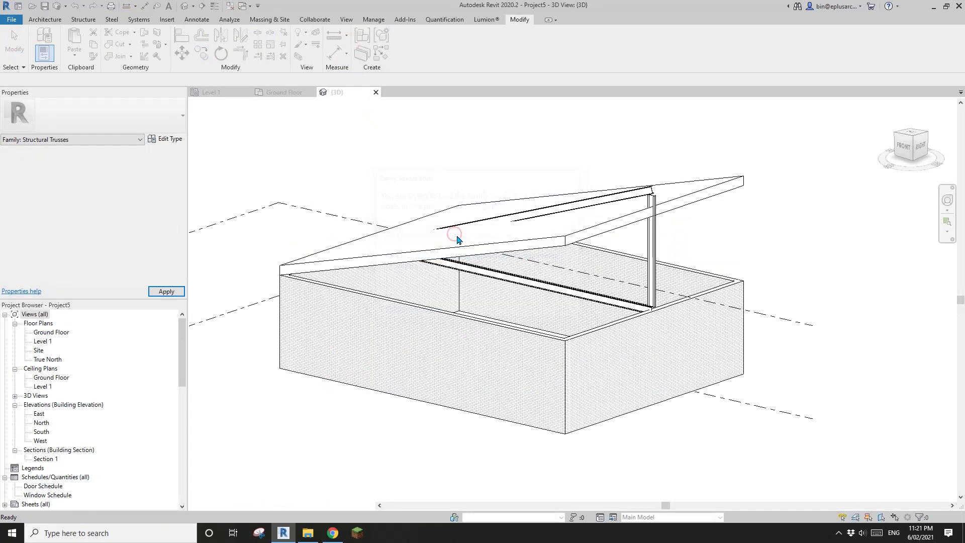
Step: Examine the placed truss's Dimensions properties and how its top chord lines up with the roof slope in 3D
middle_click_drag(670, 319, 651, 263, "shift")
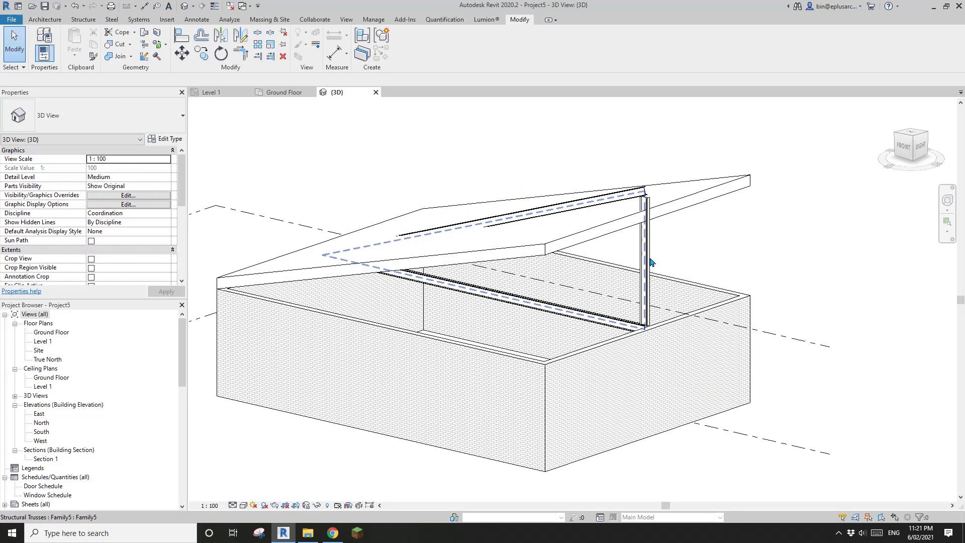
left_click(650, 259)
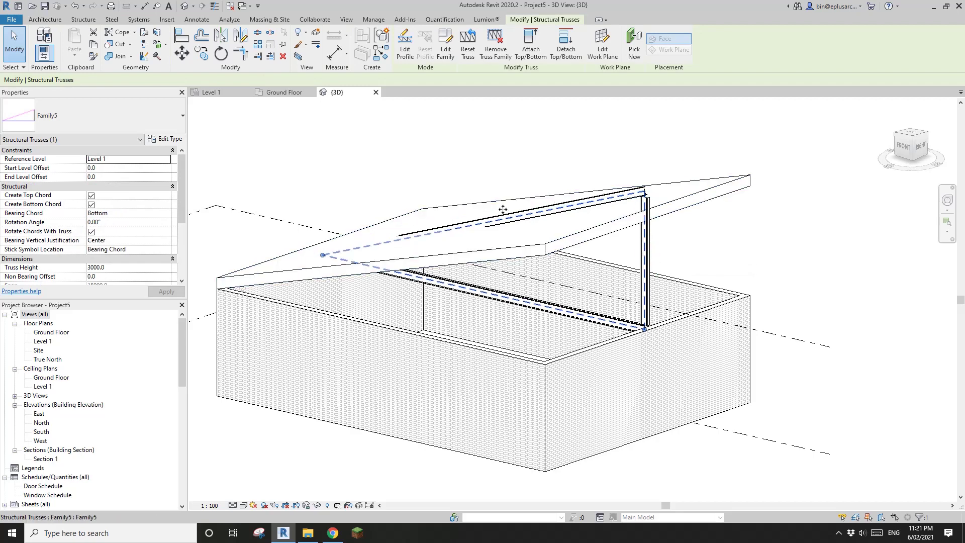
scroll(651, 289, "up", 3)
scroll(616, 276, "down", 2)
middle_click_drag(589, 297, 630, 273)
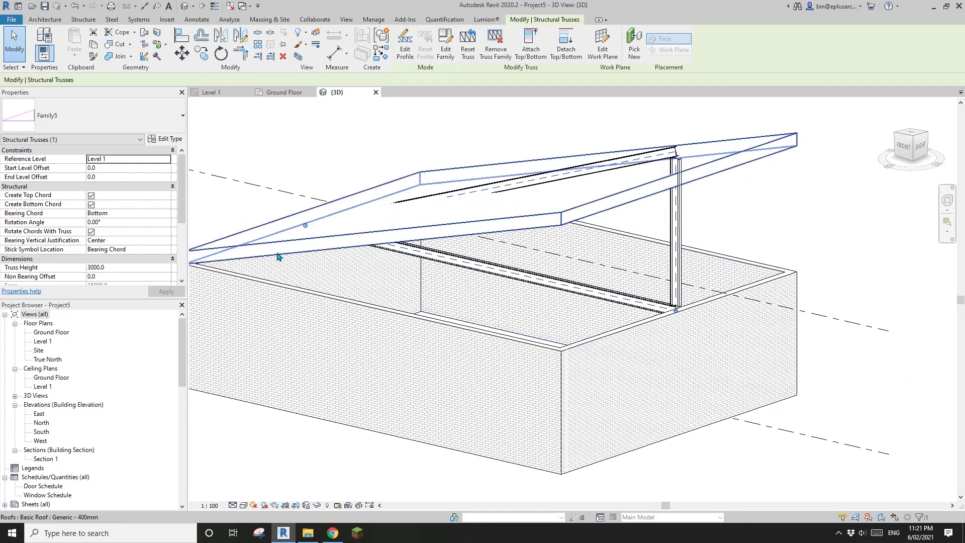
scroll(181, 206, "down", 3)
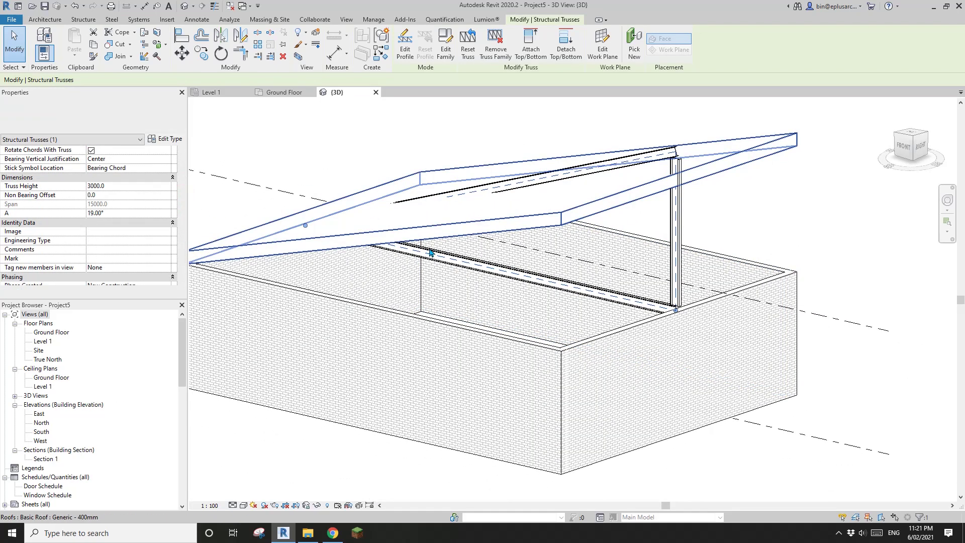
middle_click_drag(492, 242, 517, 221, "shift")
mouse_move(464, 236)
middle_mouse_down()
mouse_move(478, 246)
mouse_move(472, 250)
middle_mouse_up()
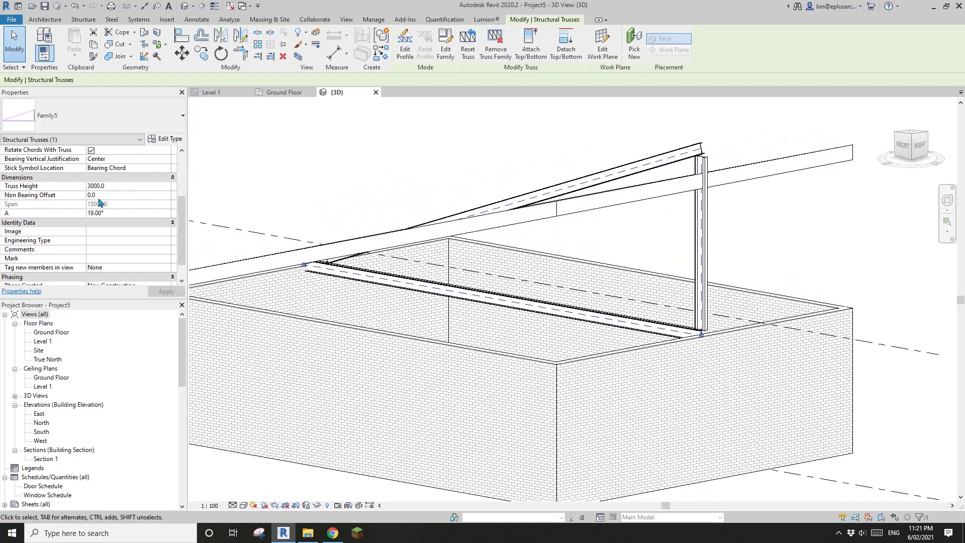
middle_click_drag(316, 239, 322, 264)
middle_click_drag(530, 212, 527, 215)
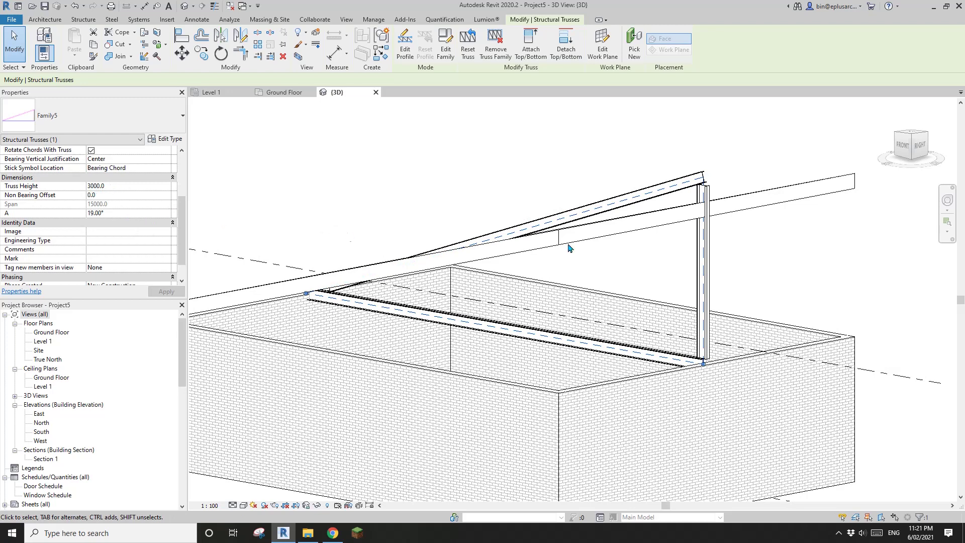
middle_click_drag(569, 248, 566, 251)
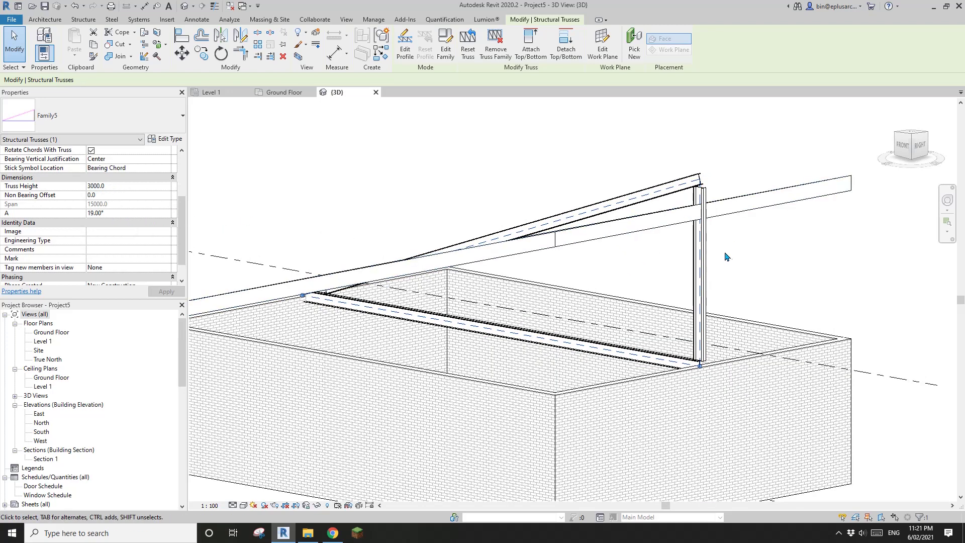
Step: Try 18°, 15° and 14° for the selected truss's A parameter, and settle on 15°
double_click(132, 213)
type("18")
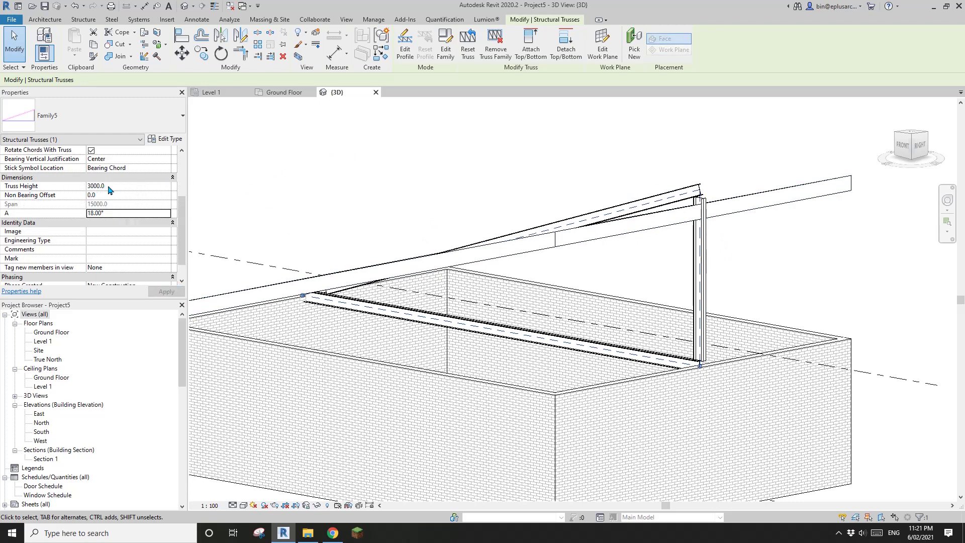
double_click(123, 213)
type("15")
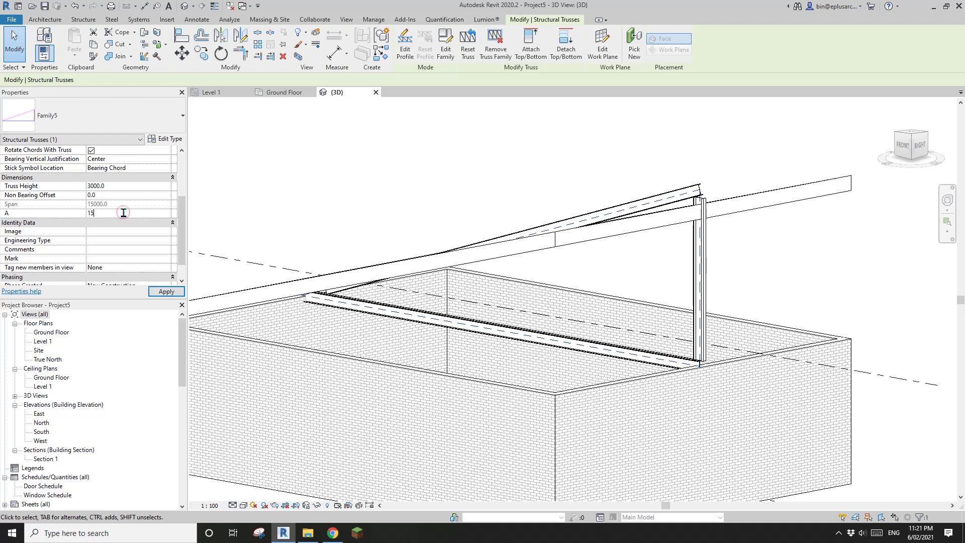
double_click(111, 213)
type("14")
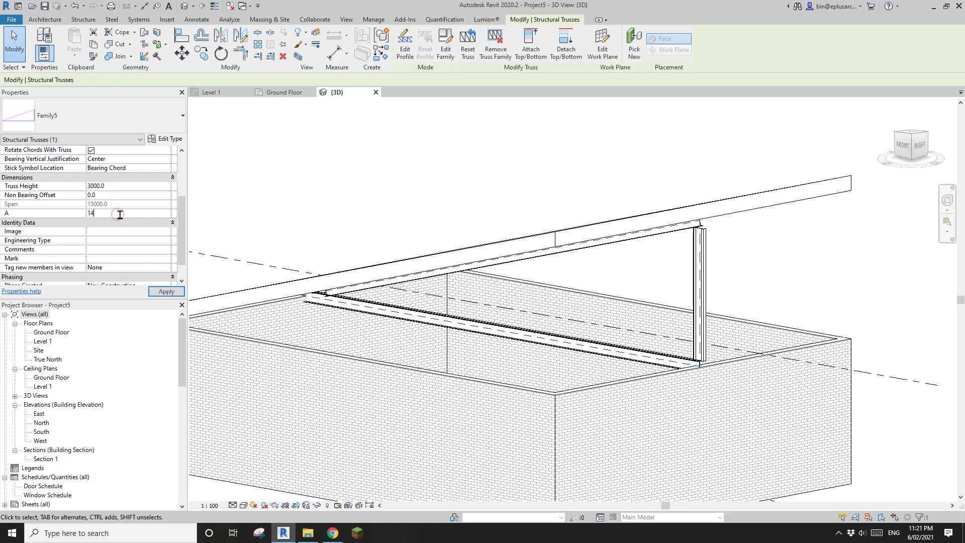
key("Return")
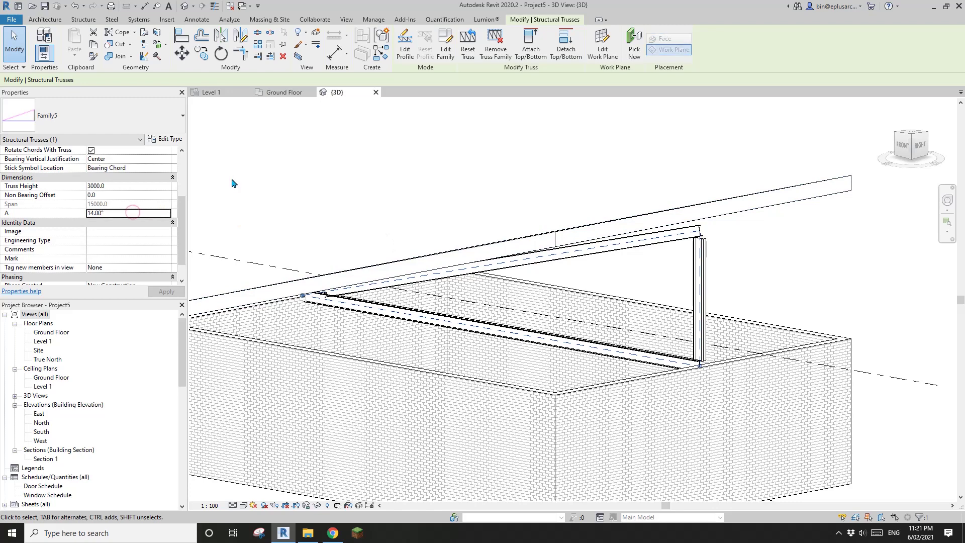
double_click(147, 213)
type("15")
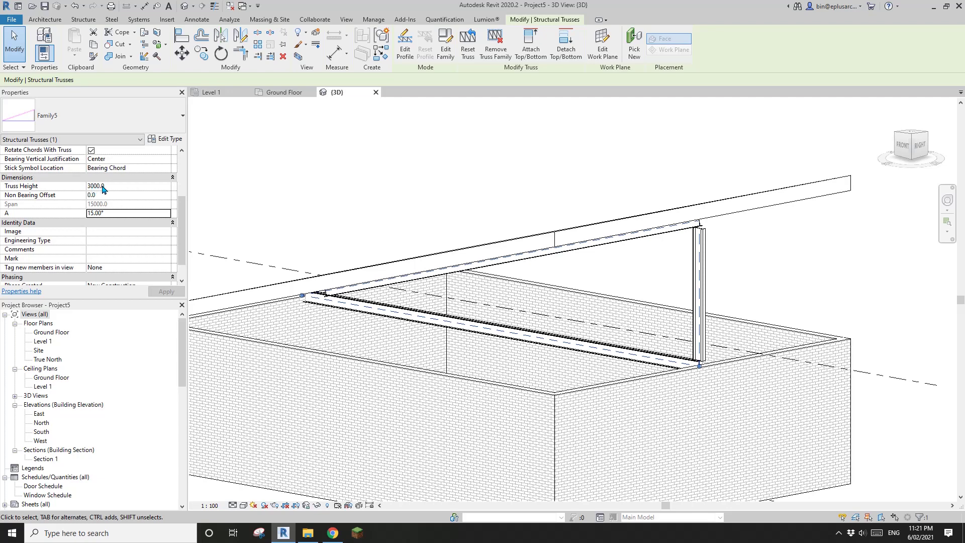
Step: Set the placed truss's Truss Height to 5000 and deselect the truss
double_click(101, 187)
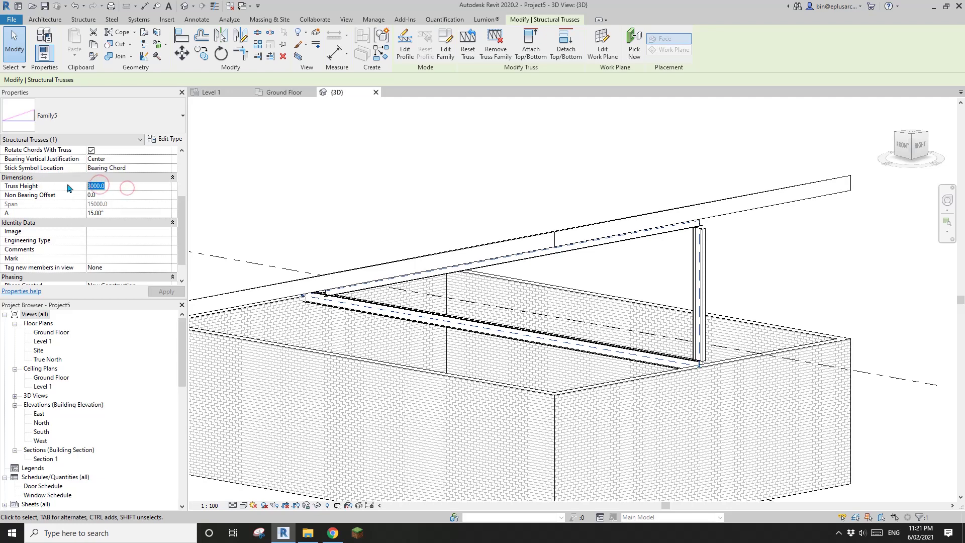
type("5000")
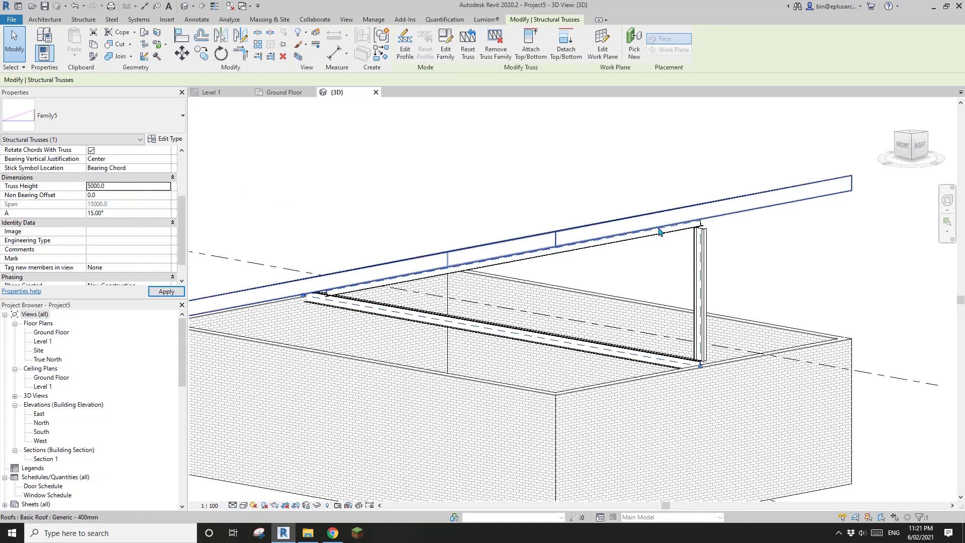
middle_click_drag(671, 235, 711, 227)
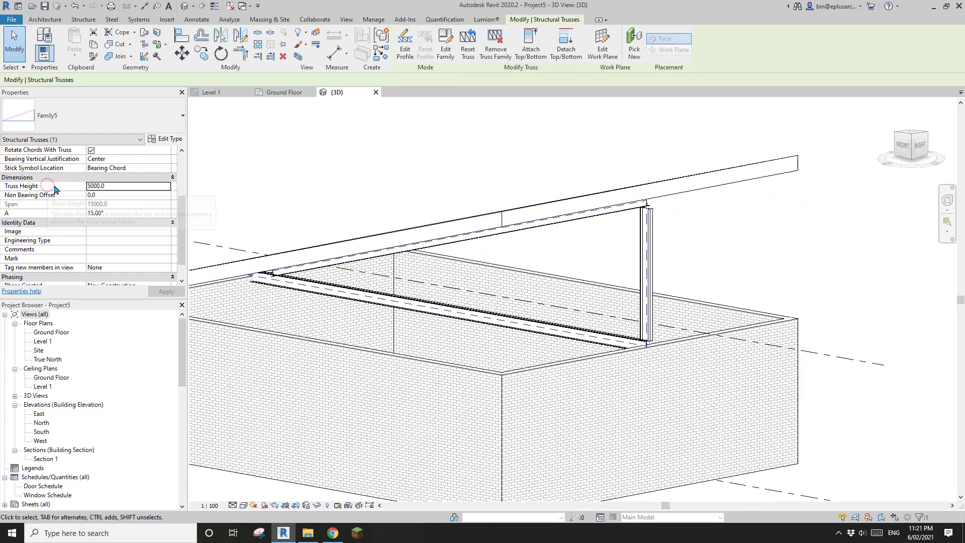
left_click(112, 184)
left_click(69, 185)
left_click(119, 185)
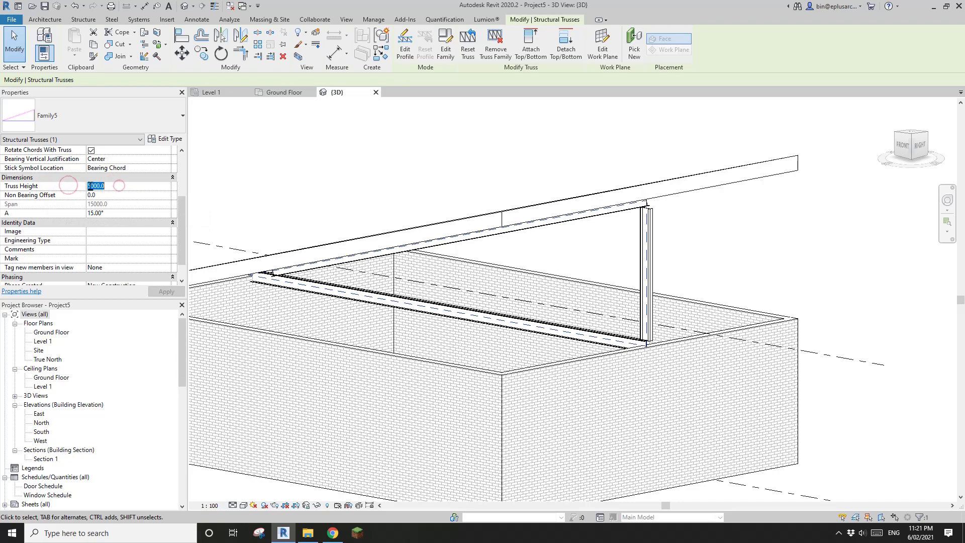
middle_click_drag(314, 177, 336, 189)
left_click(342, 188)
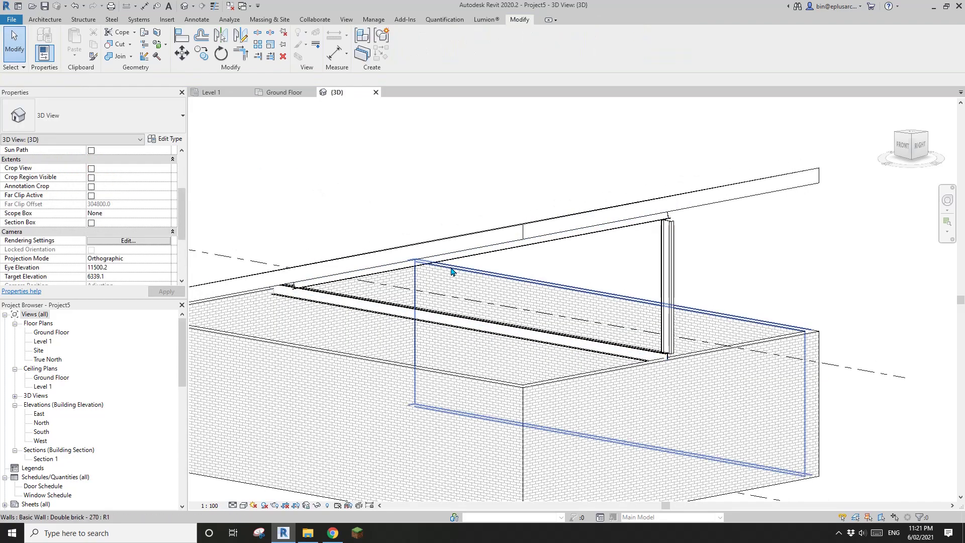
Step: Select the placed truss beneath the roof and reopen its family for editing
left_click(669, 245)
middle_click_drag(669, 251, 662, 260, "shift")
middle_click_drag(562, 267, 562, 271)
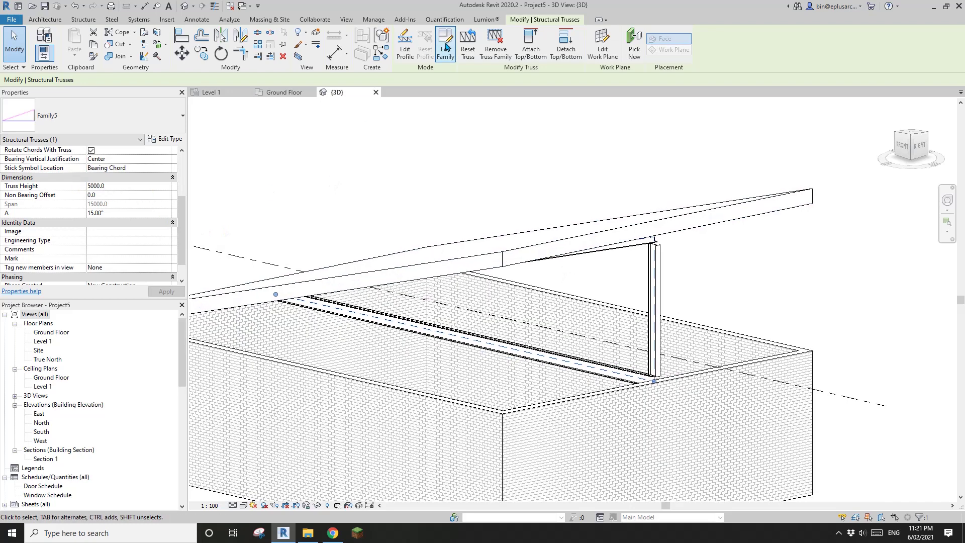
left_click(445, 48)
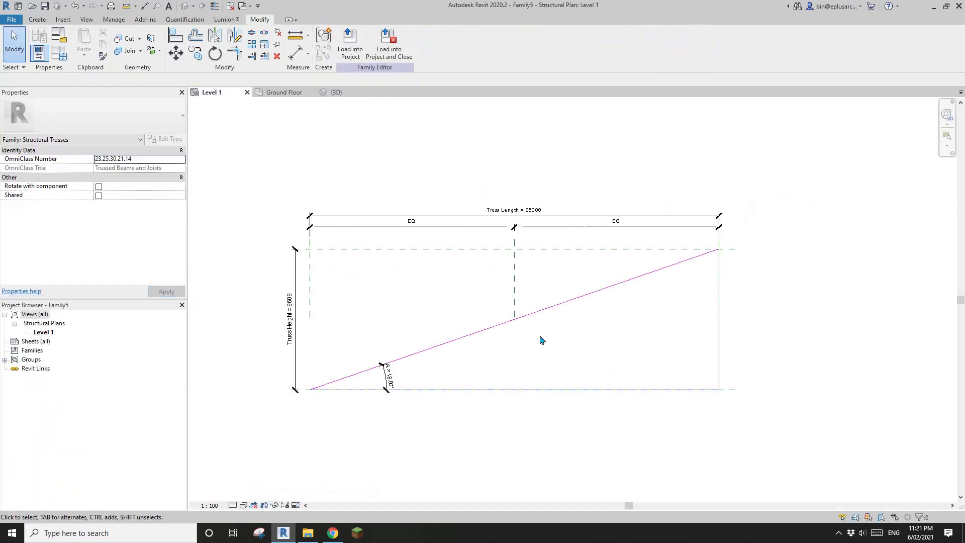
scroll(296, 337, "up", 2)
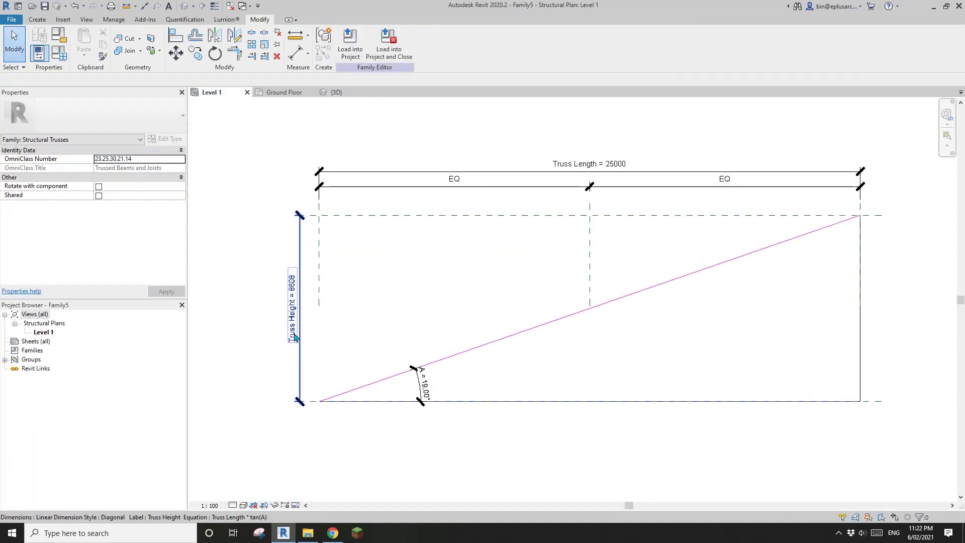
Step: Inspect the parameter properties of Truss Height in the family types, and leave them without changes
left_click(59, 53)
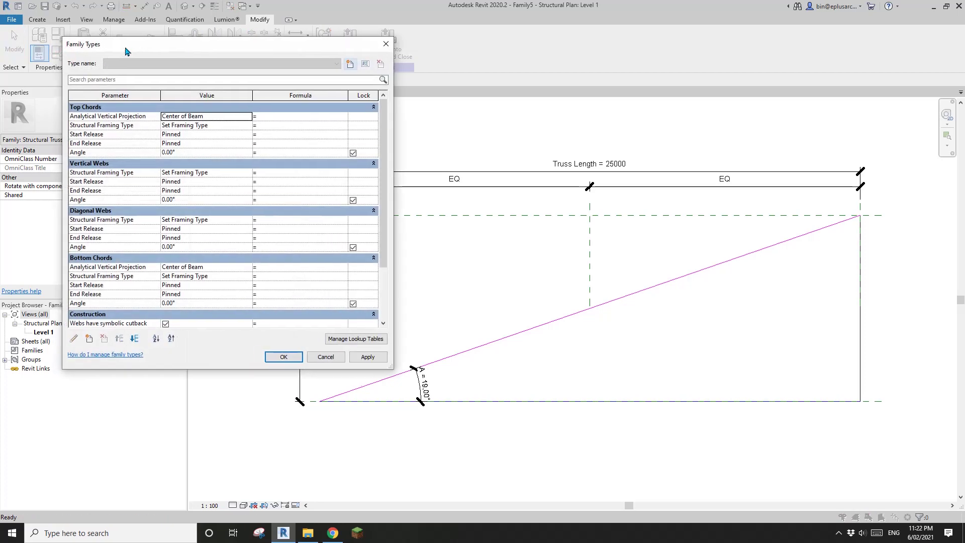
left_click_drag(126, 49, 127, 50)
scroll(171, 271, "down", 3)
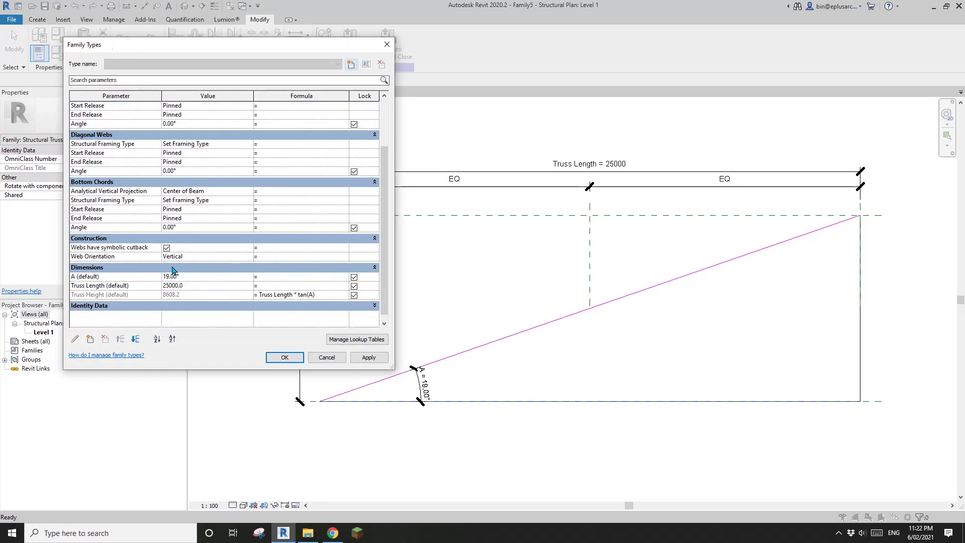
left_click(100, 294)
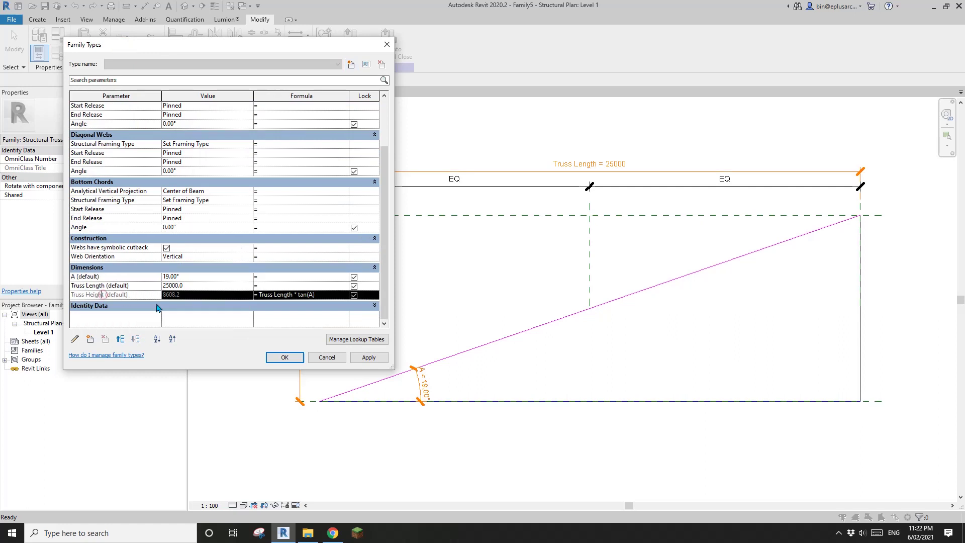
left_click(75, 339)
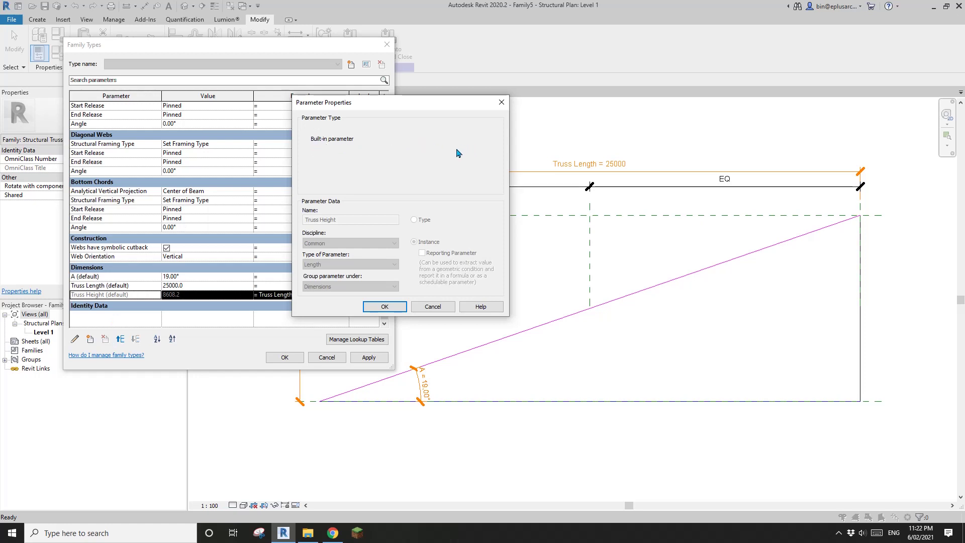
left_click_drag(434, 106, 517, 118)
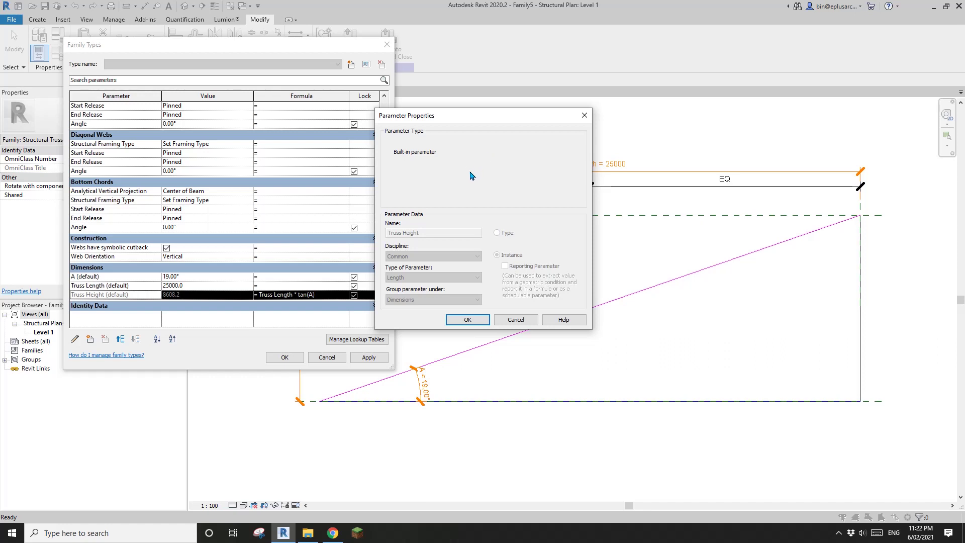
left_click_drag(432, 115, 474, 100)
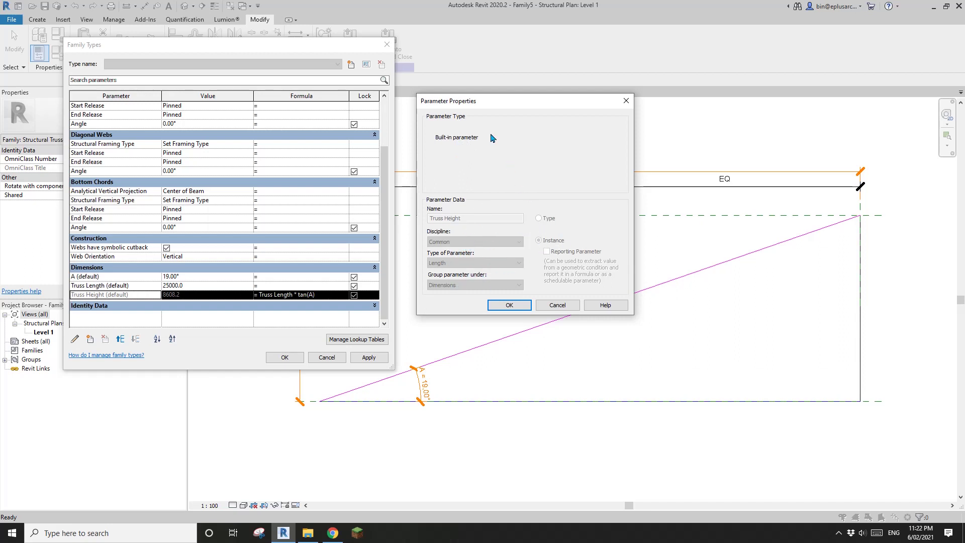
left_click(555, 305)
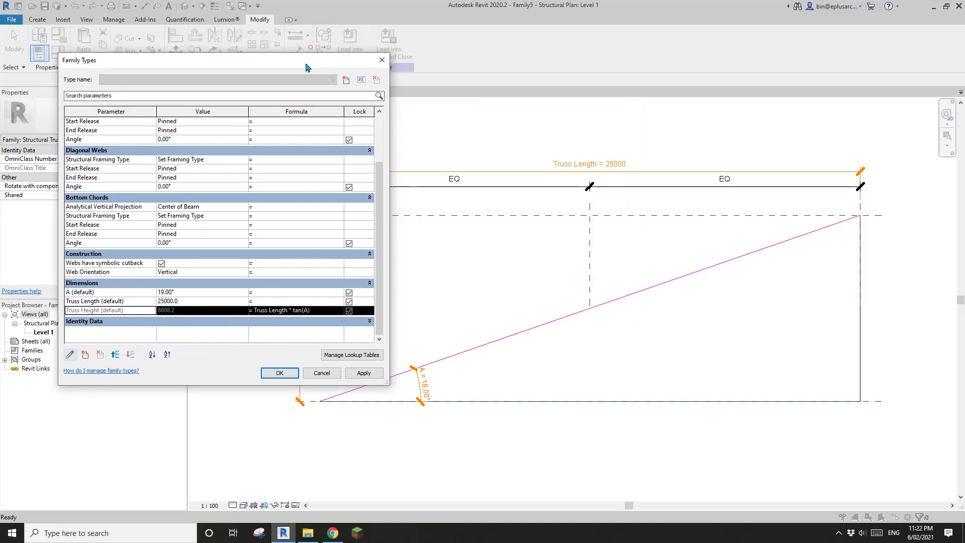
Step: Add an instance length family parameter named Truss Height Calc, grouped under Dimensions
left_click_drag(311, 45, 305, 62)
left_click(121, 313)
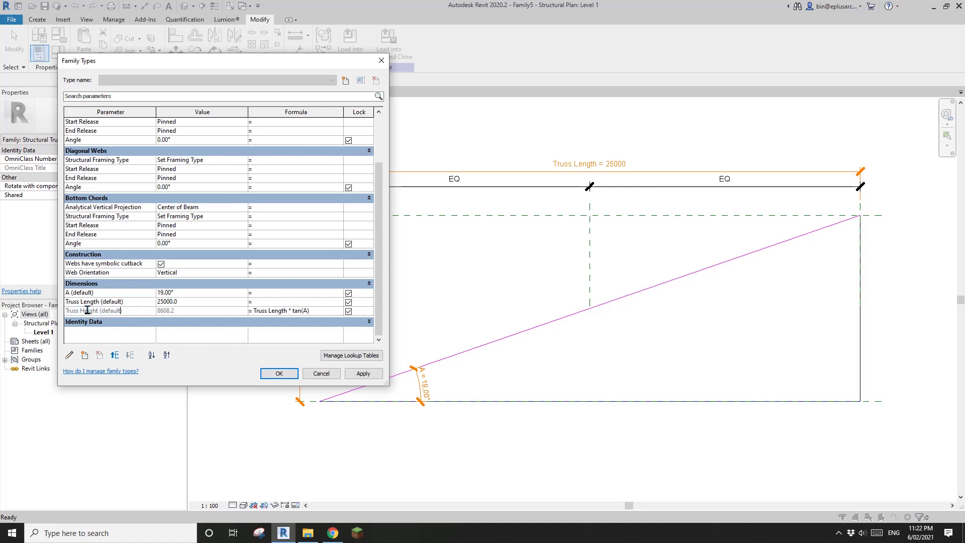
left_click(84, 356)
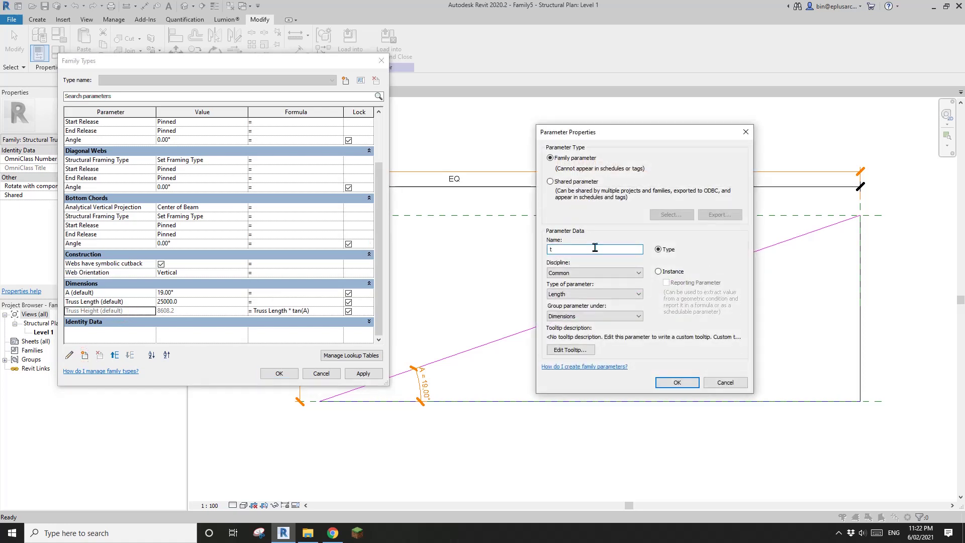
type("t")
key("BackSpace")
type("Truss Height Calc")
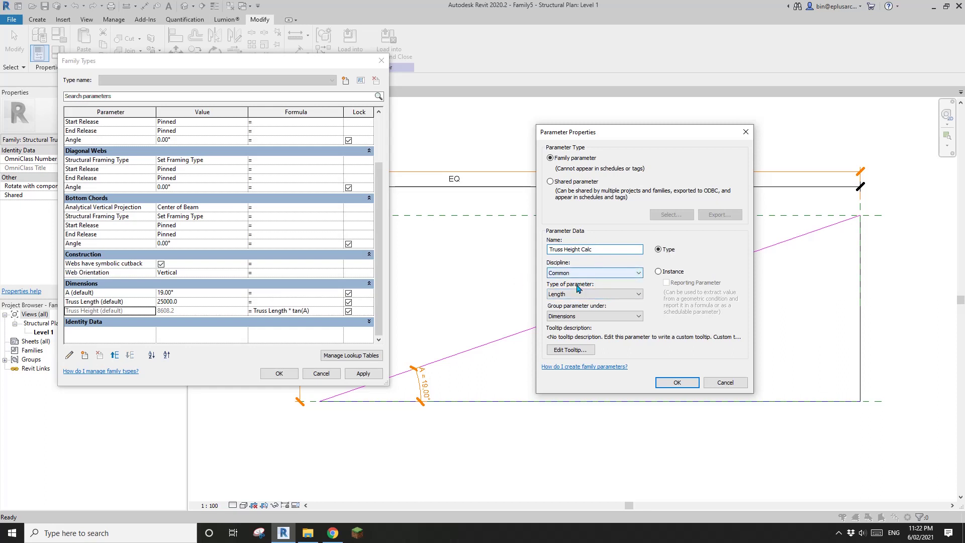
left_click(660, 273)
left_click(676, 382)
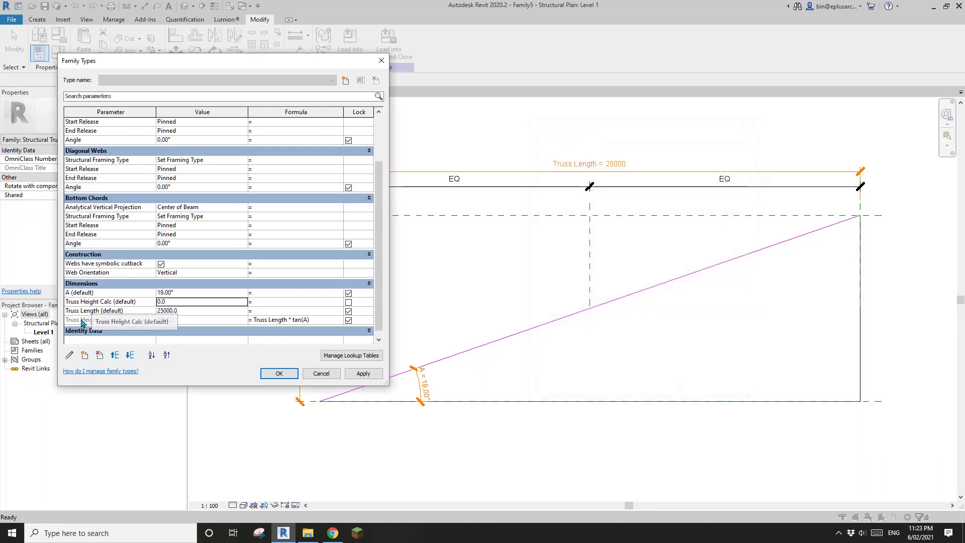
Step: Move the formula Truss Length * tan(A) from the Truss Height parameter to Truss Height Calc
left_click(309, 319)
left_click_drag(324, 319, 256, 326)
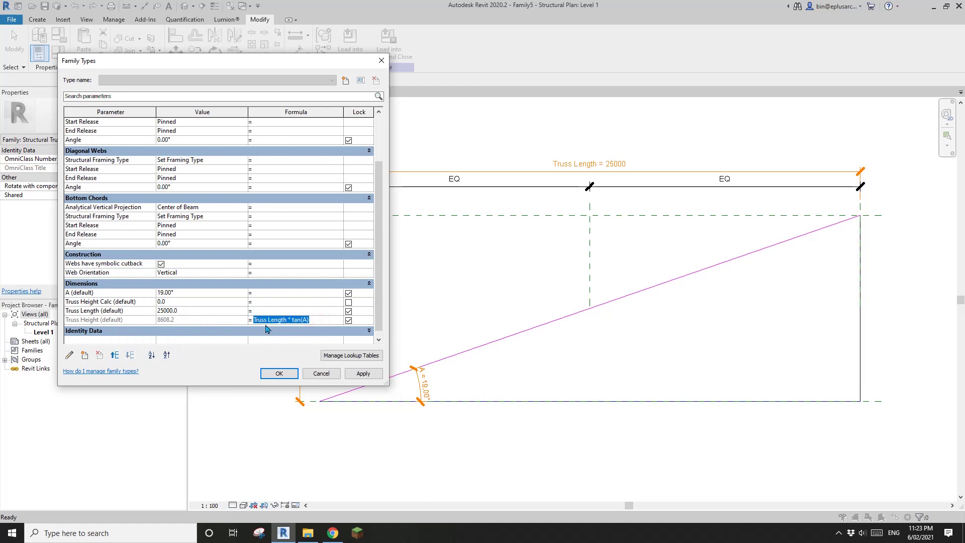
key("ctrl+x")
left_click(259, 303)
key("ctrl+v")
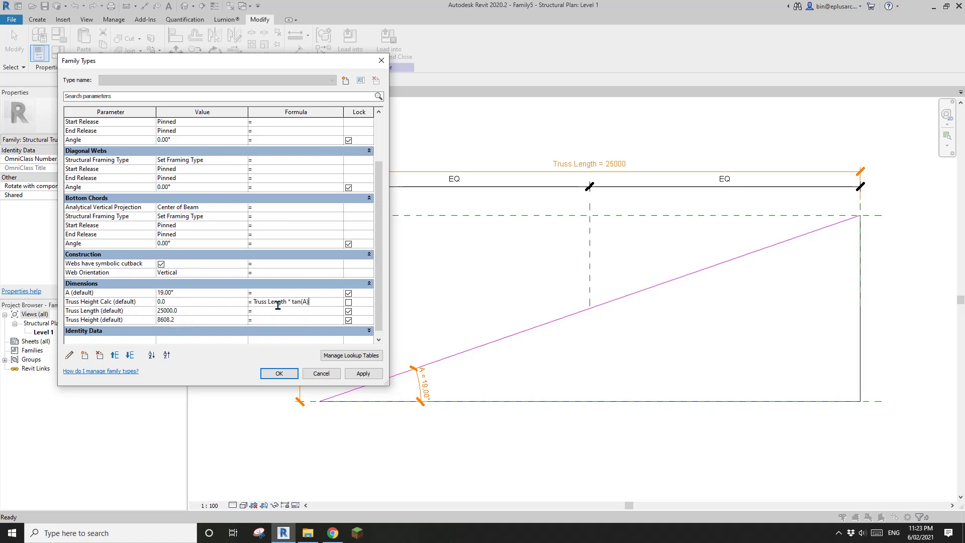
Step: Accept the family types with the Truss Height Calc formula and reload the truss family into the project, overwriting the existing version
left_click(221, 311)
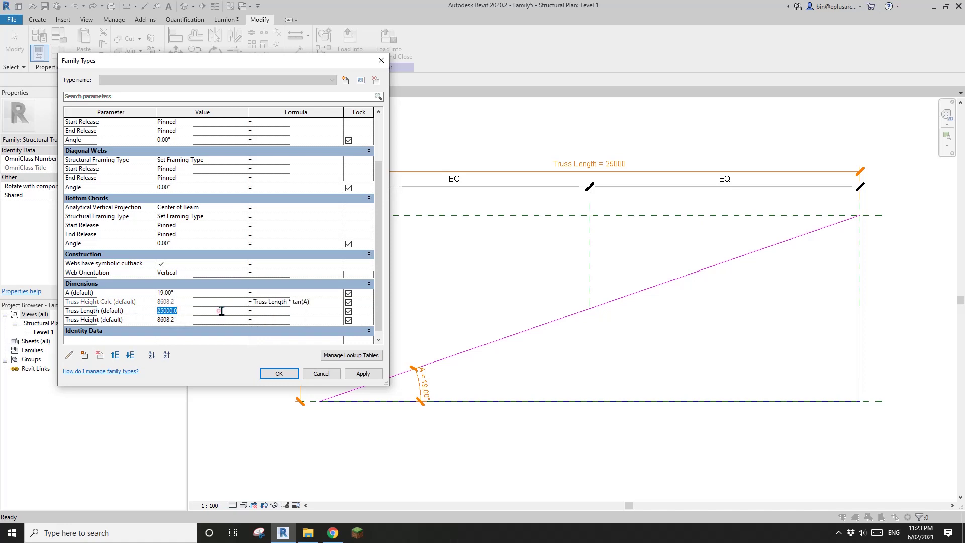
left_click(93, 303)
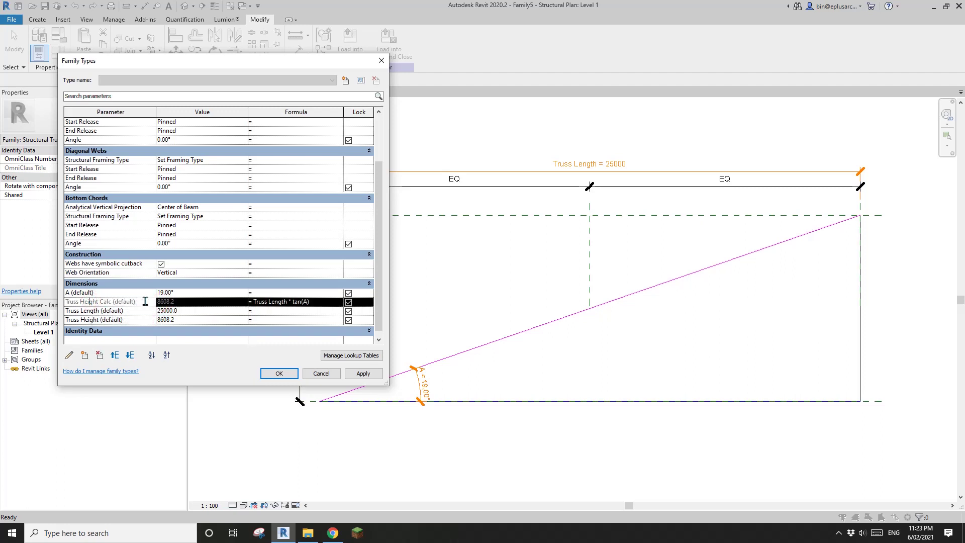
left_click_drag(146, 301, 67, 301)
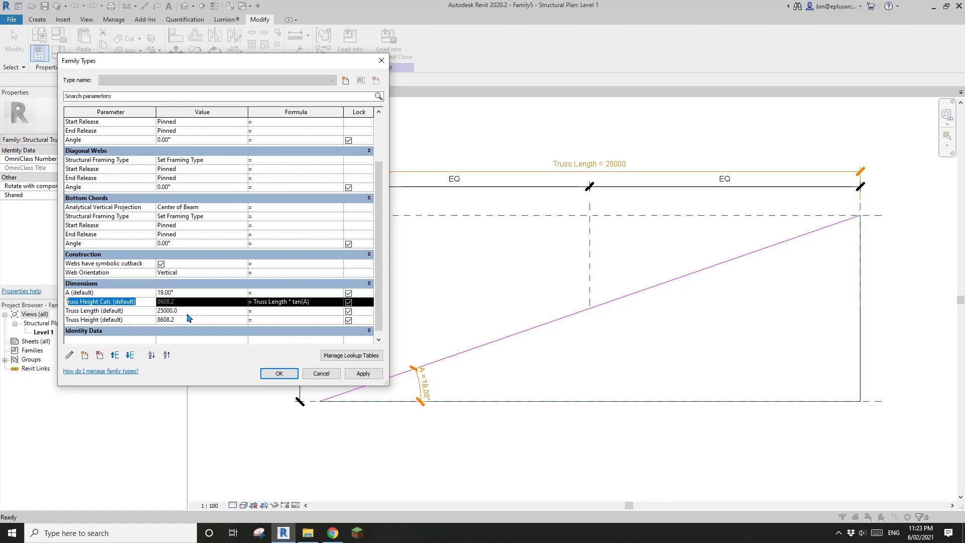
left_click(279, 373)
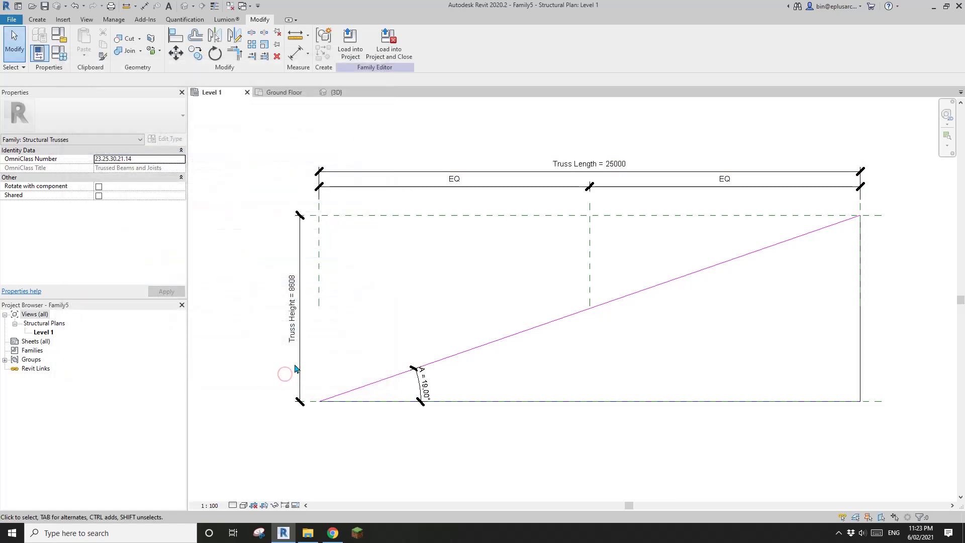
left_click(350, 41)
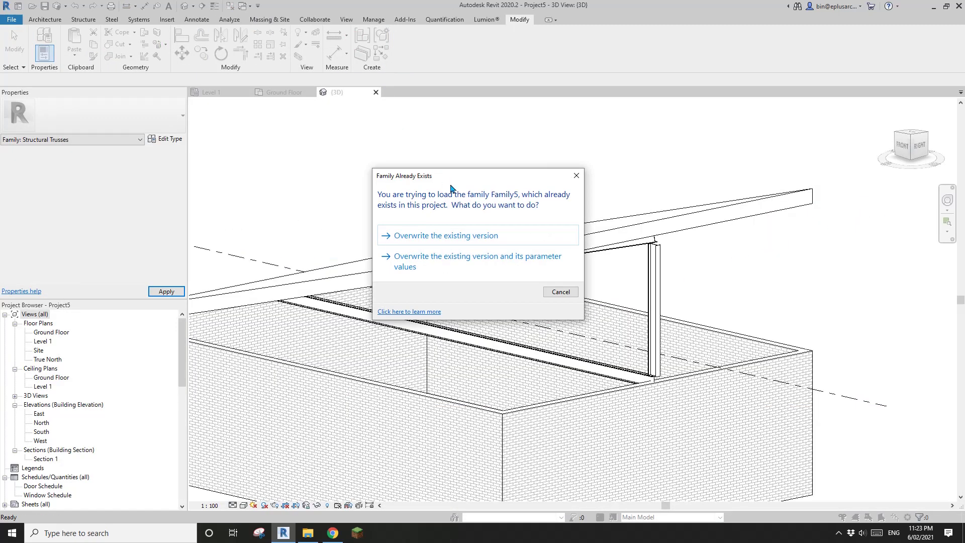
left_click(492, 246)
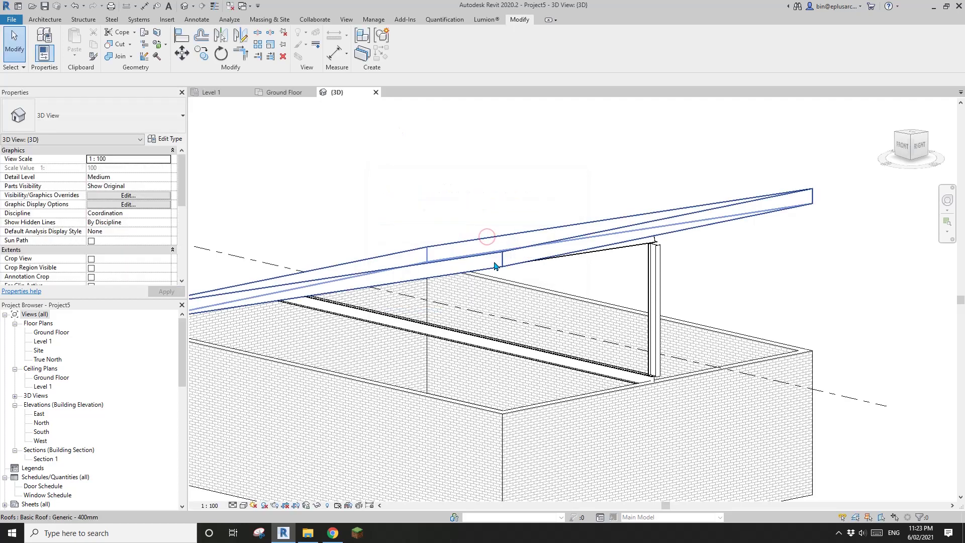
Step: Select the reloaded truss beneath the roof and bring up its Dimensions properties
scroll(503, 251, "down", 3)
scroll(569, 246, "up", 2)
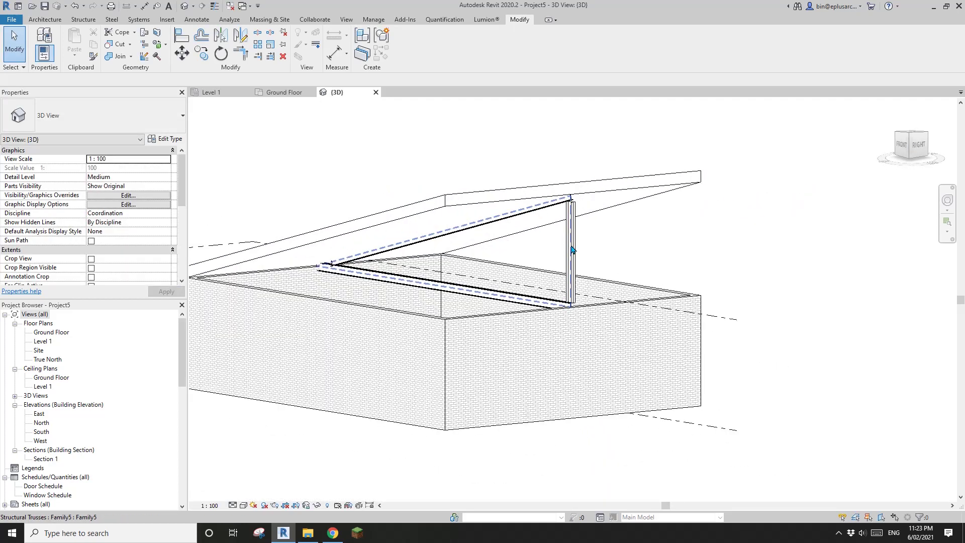
left_click(571, 246)
scroll(335, 222, "up", 2)
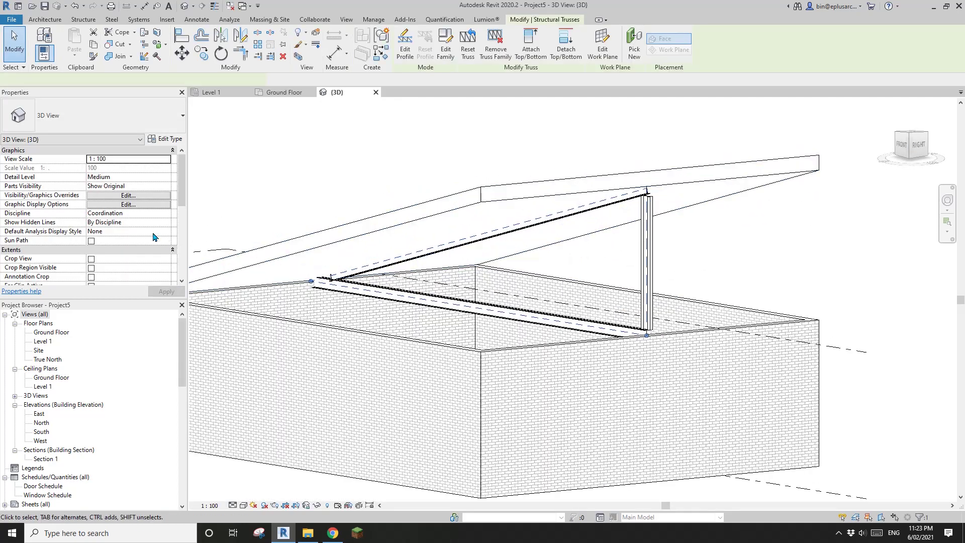
scroll(186, 221, "down", 3)
scroll(186, 221, "down", 2)
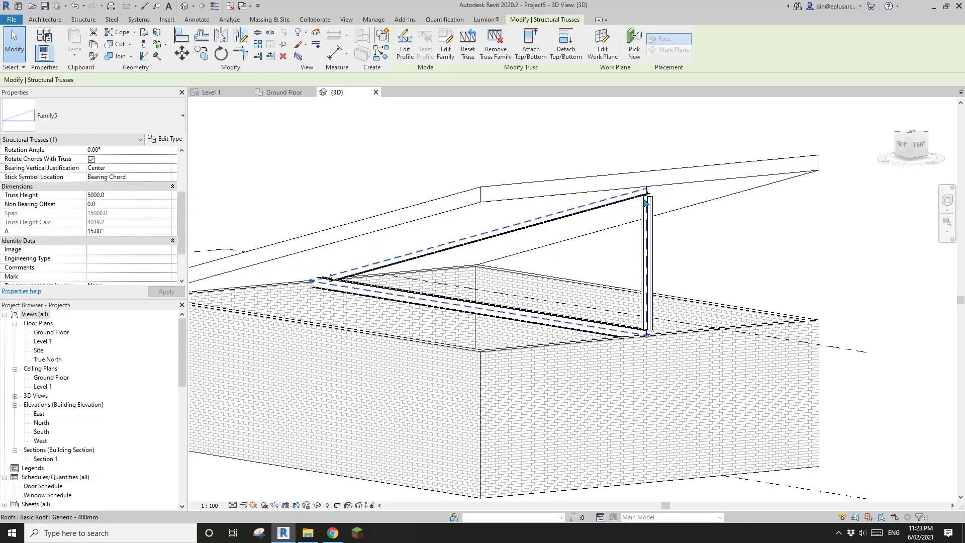
Step: Test the truss slope by setting angle A to 14°, 13°, 12° and 10° in turn
left_click(121, 234)
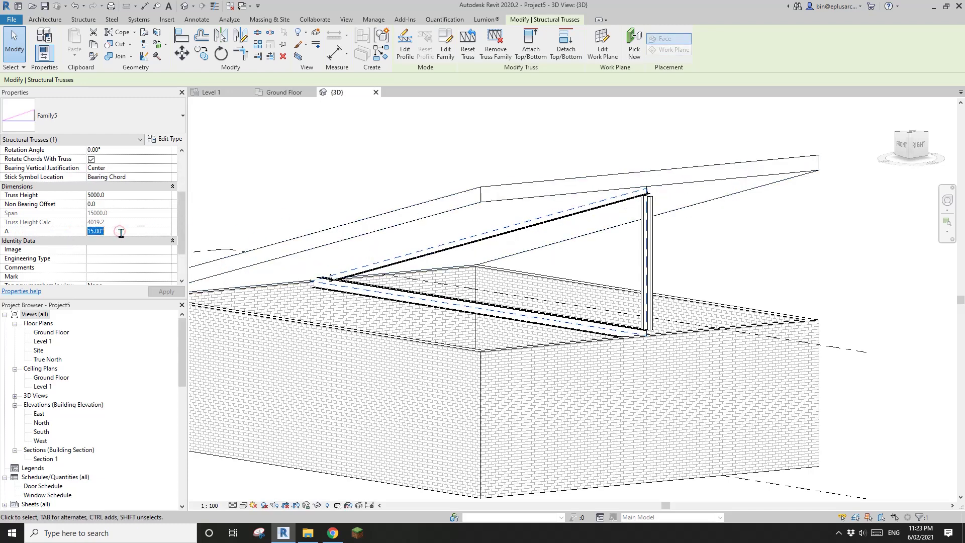
type("14")
key("Return")
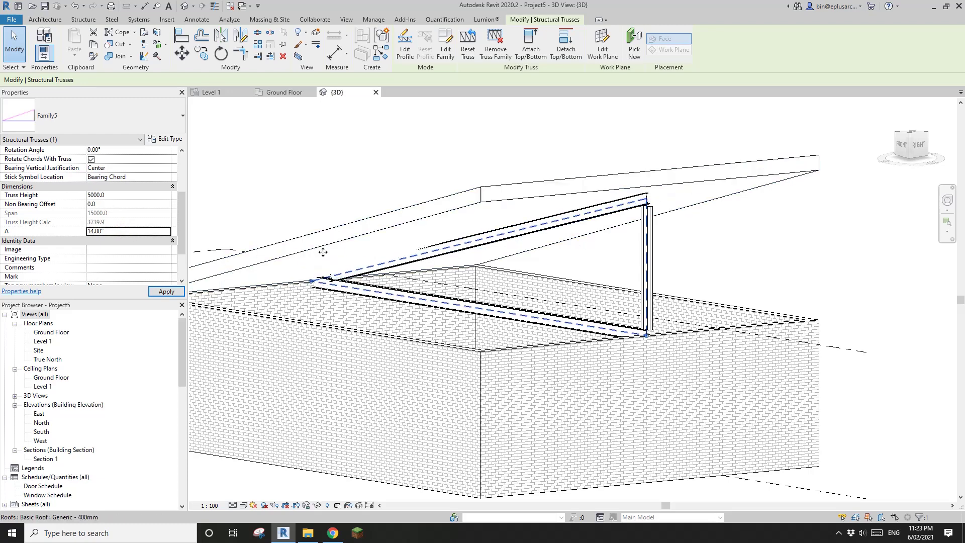
left_click(115, 232)
type("13")
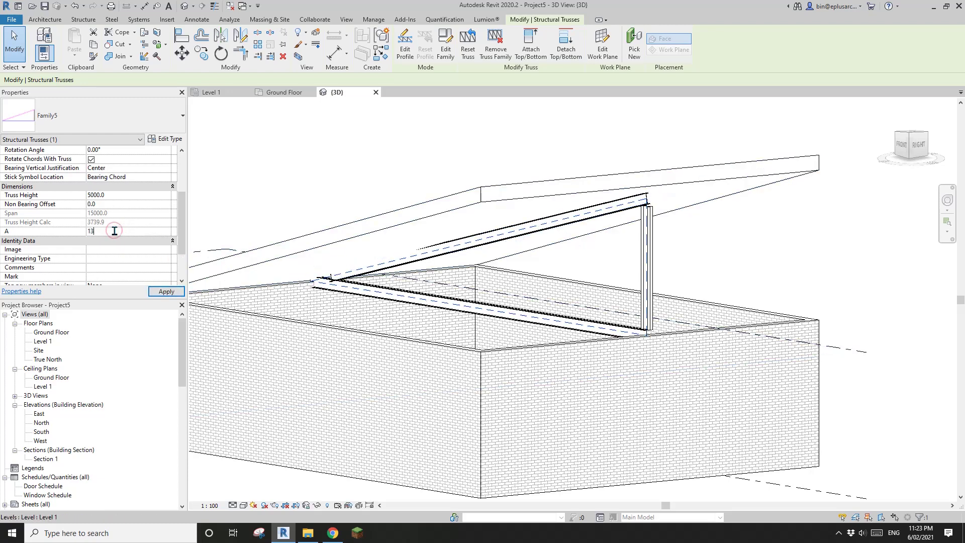
key("Return")
left_click(134, 236)
type("12")
key("Return")
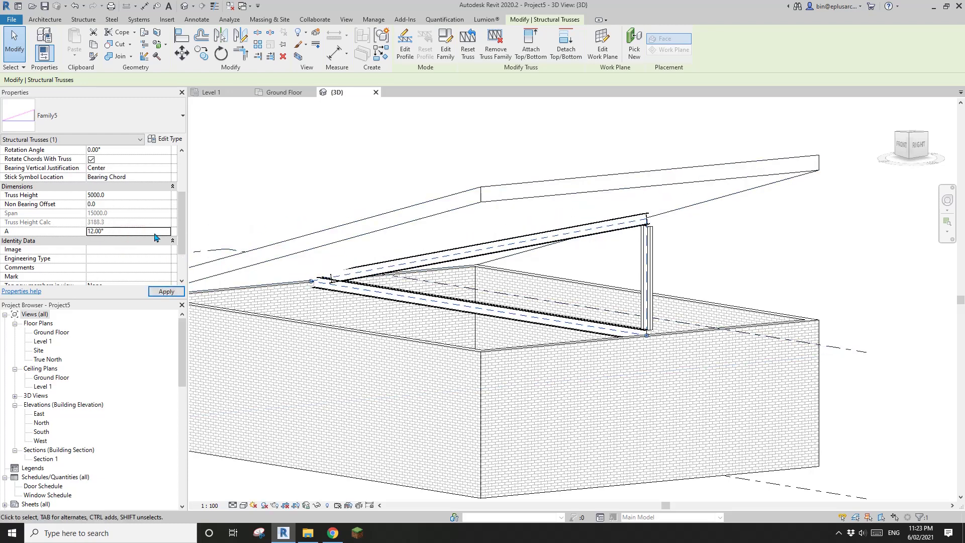
left_click(126, 230)
type("10")
key("Return")
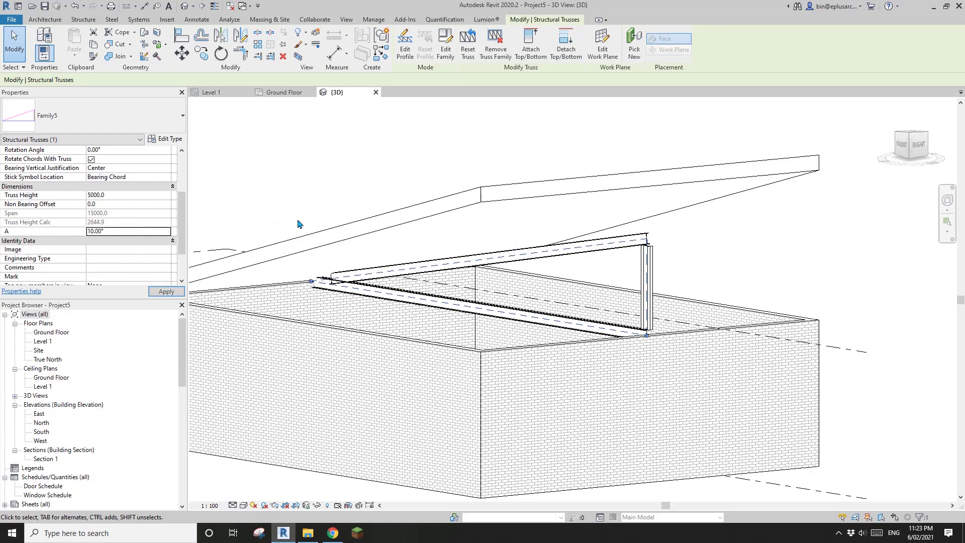
Step: Set the truss's angle A to 15° and its Truss Height to 0, and deselect the truss
left_click(136, 234)
type("15")
key("Return")
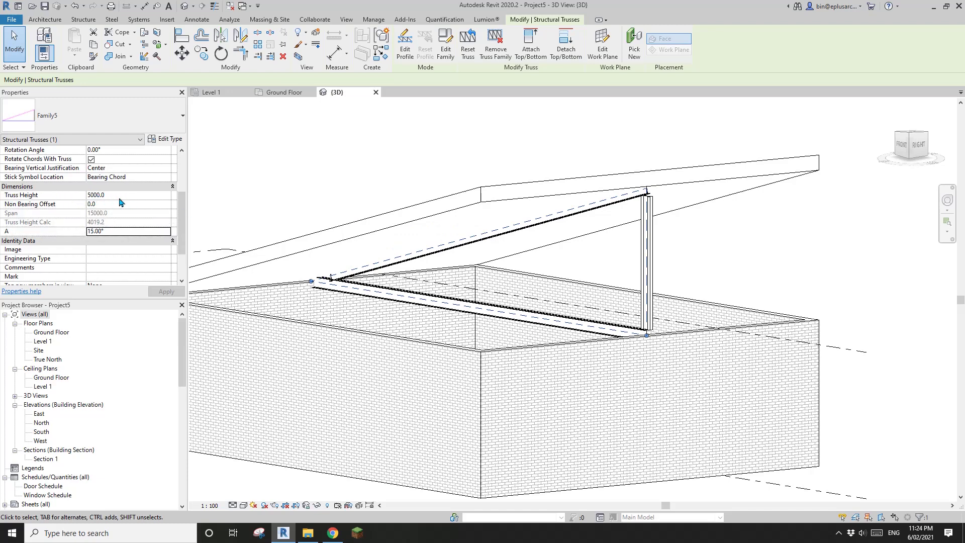
left_click(111, 195)
key("Return")
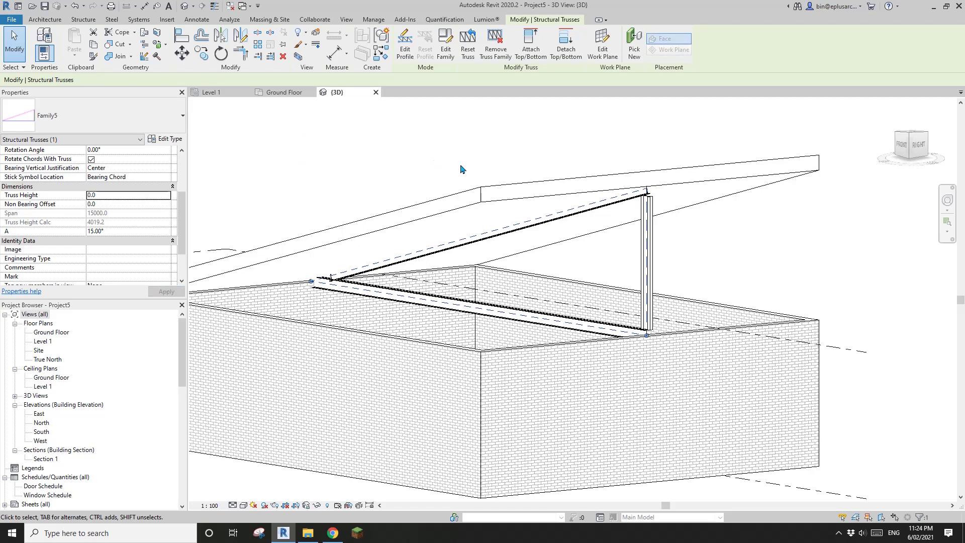
middle_click_drag(469, 212, 463, 215)
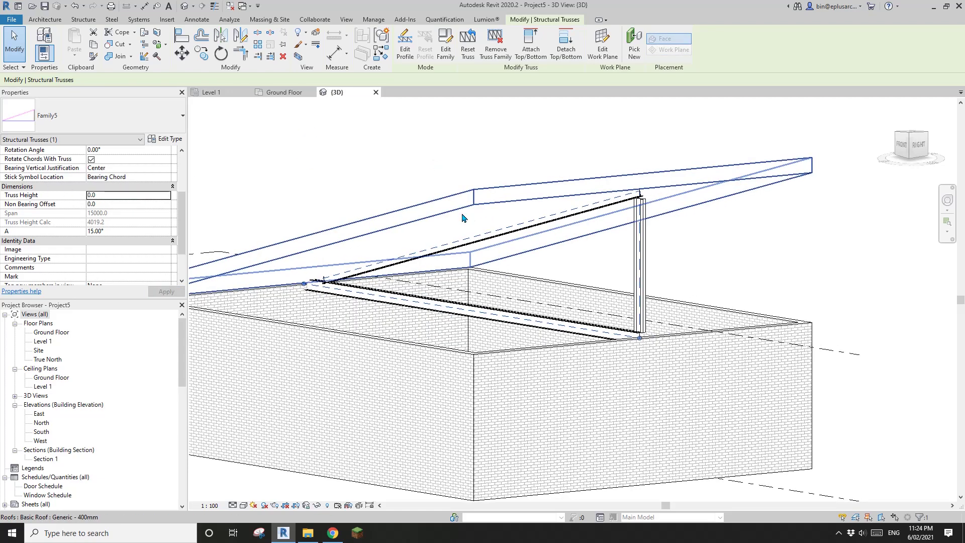
left_click(566, 234, "shift")
mouse_move(566, 233)
middle_mouse_down("shift")
mouse_move(547, 232)
mouse_move(556, 269)
mouse_move(595, 274)
mouse_move(604, 252)
mouse_move(593, 249)
mouse_move(762, 249)
middle_mouse_up("shift")
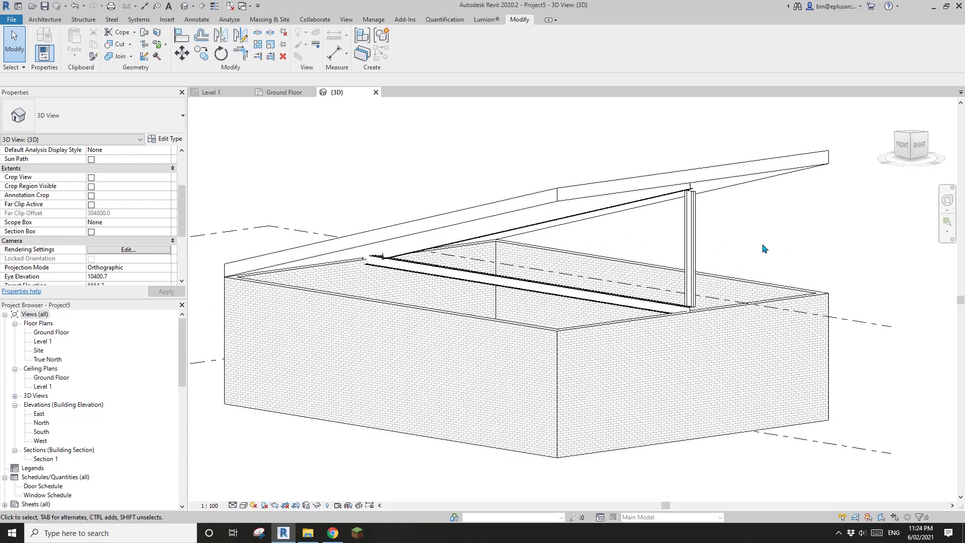